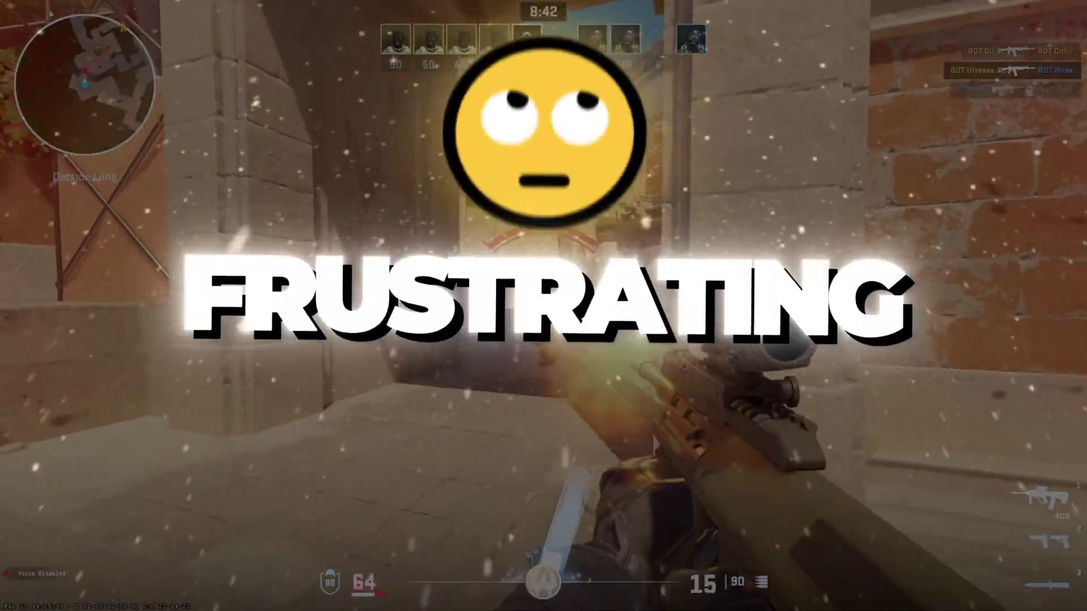
left_click(544, 306)
key("w")
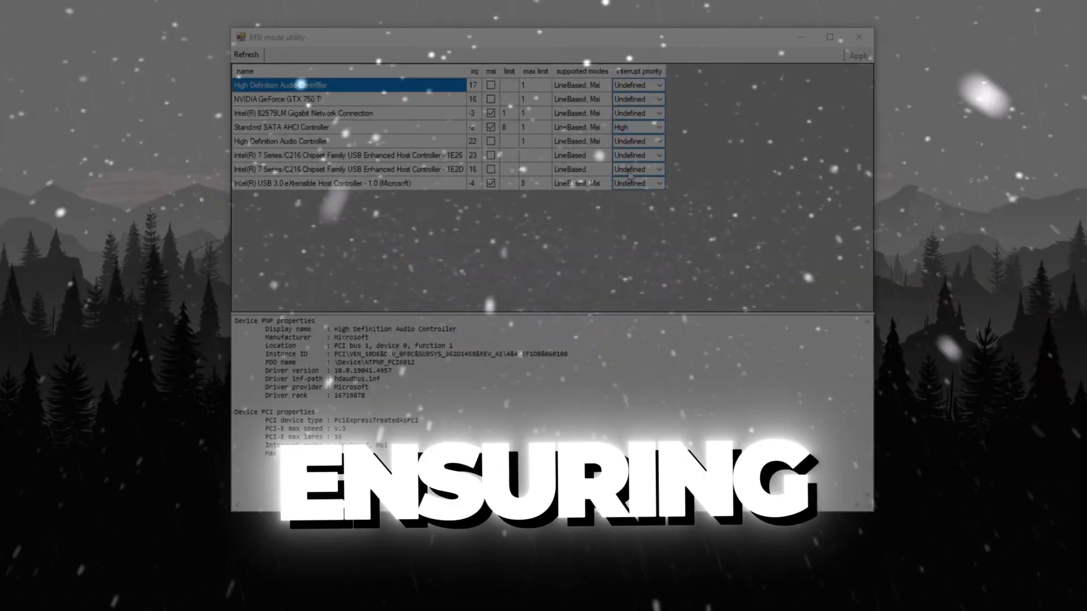
- In MSI mode utility, enable MSI for the NVIDIA GeForce GTX 750 Ti and choose its interrupt priority
left_click(303, 99)
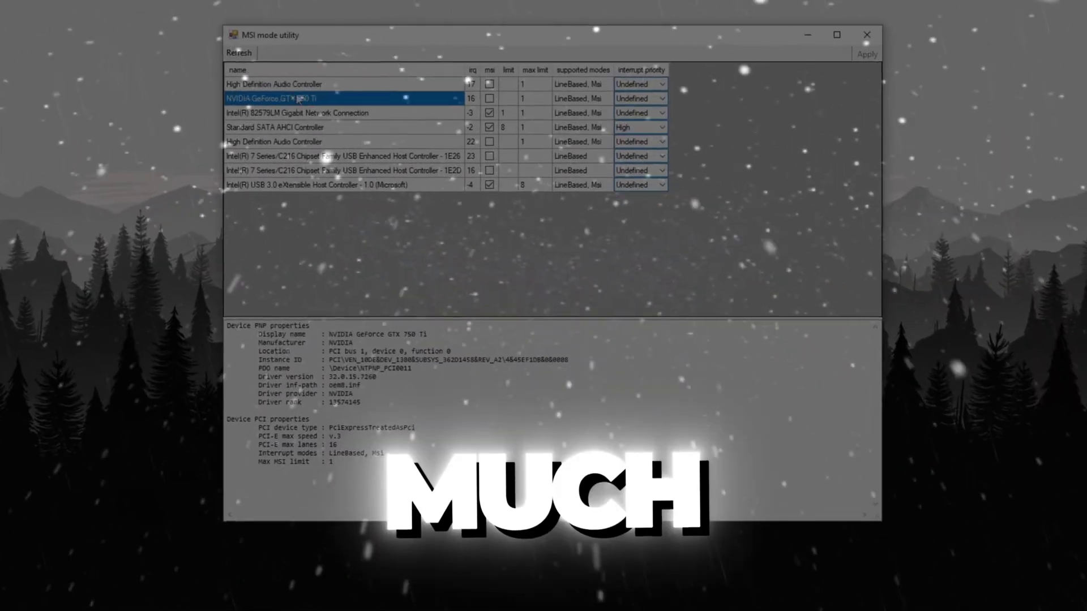
left_click(489, 98)
left_click(640, 99)
left_click(633, 128)
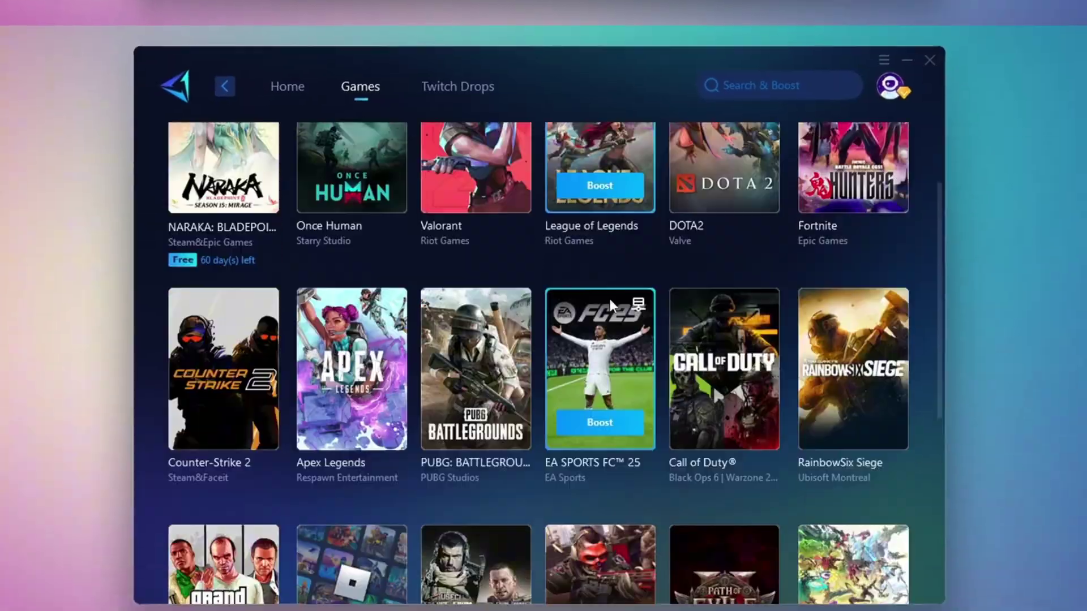
scroll(607, 287, "down", 5)
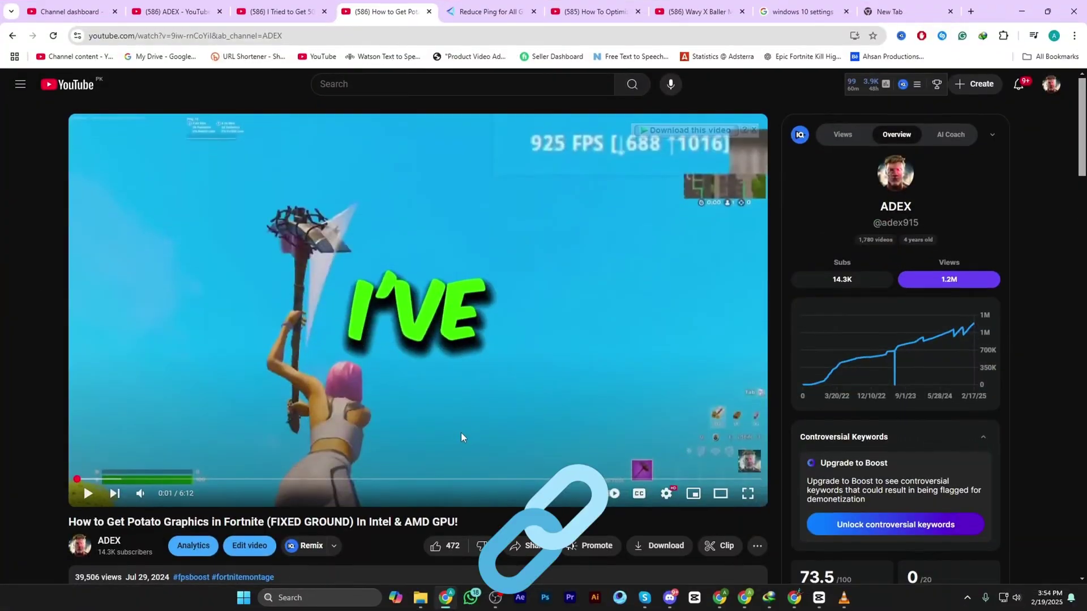
scroll(460, 433, "down", 4)
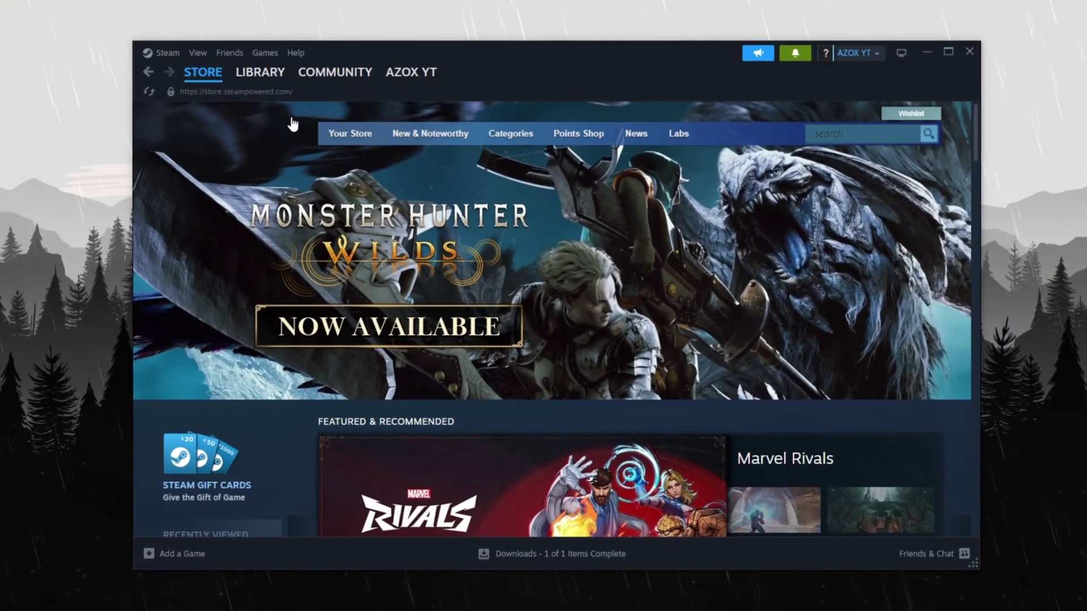
- Open the properties of Counter-Strike 2 from the Steam library
left_click(252, 72)
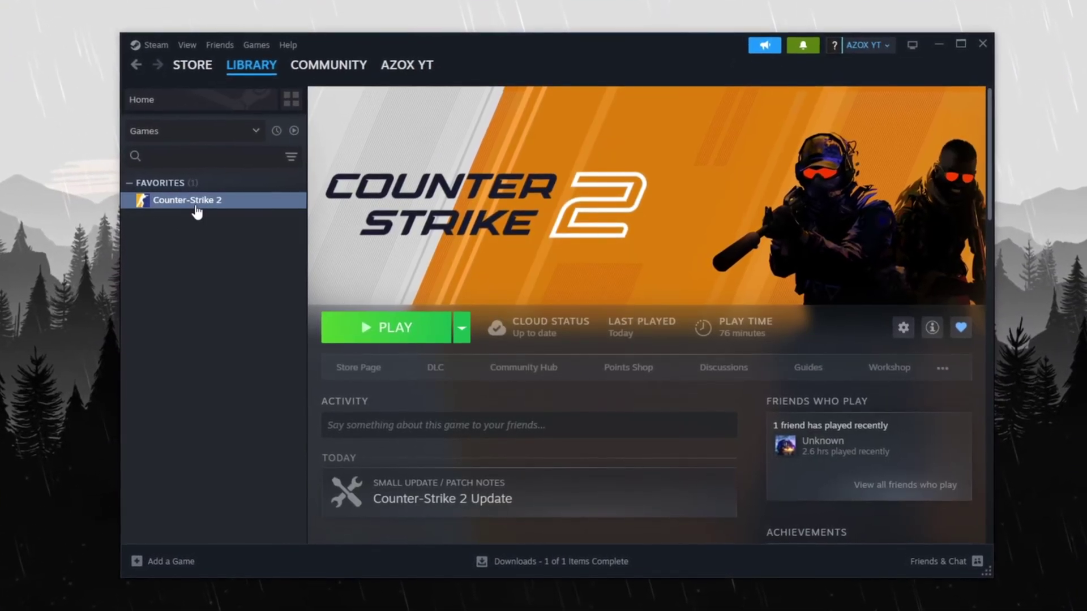
right_click(197, 211)
left_click(238, 305)
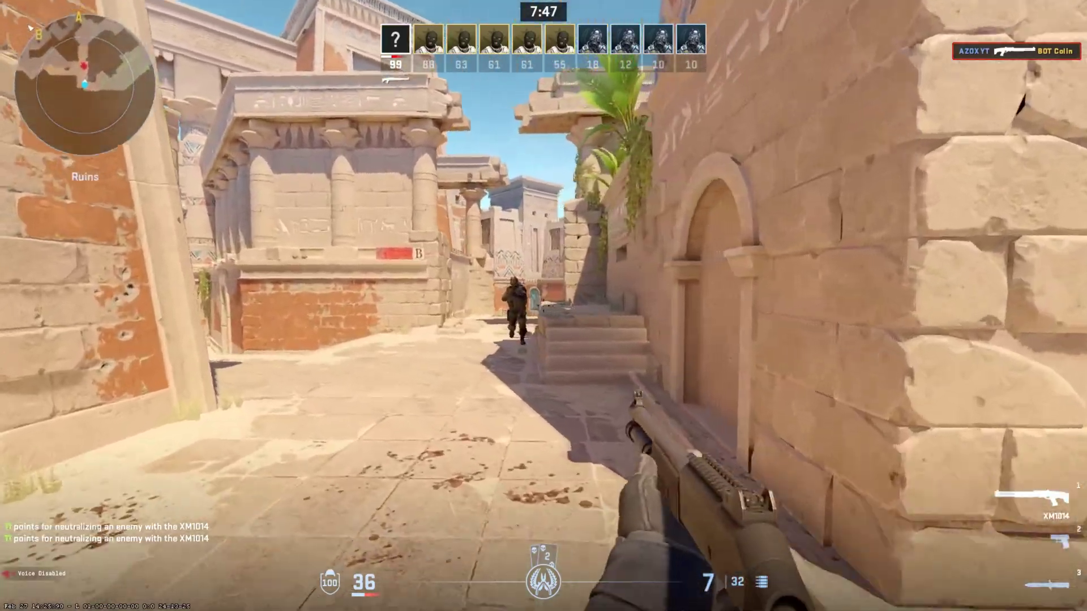
left_click(543, 305)
left_click(543, 306)
left_click(543, 306)
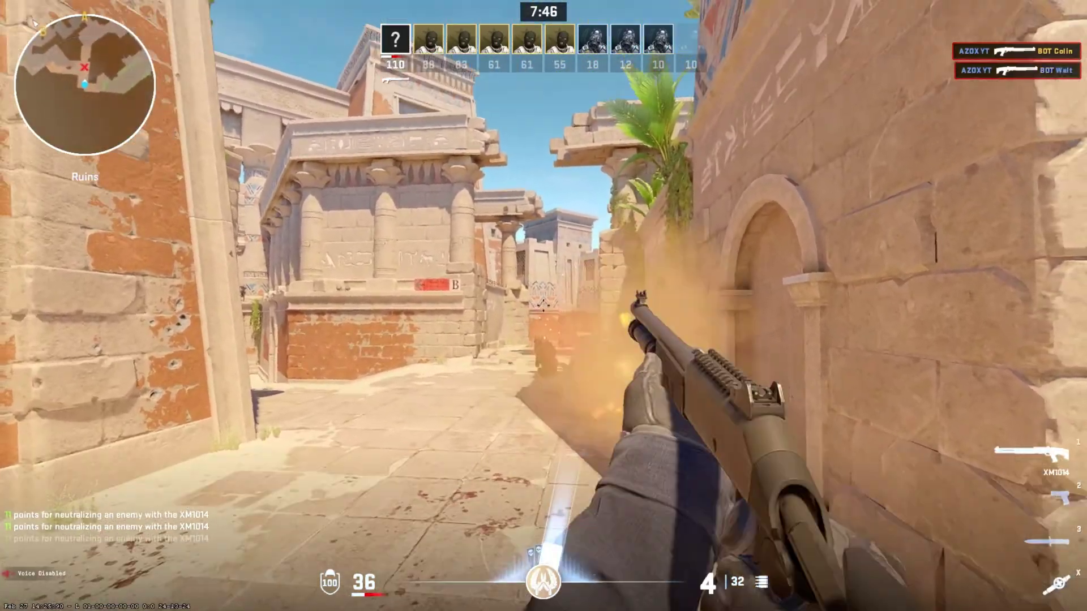
key("r")
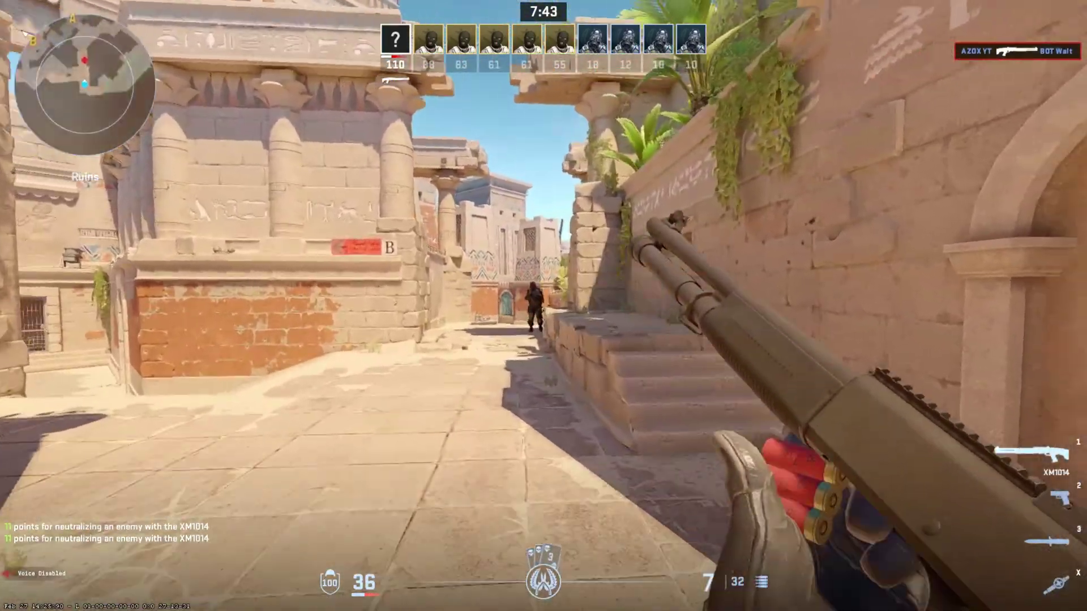
left_click(544, 305)
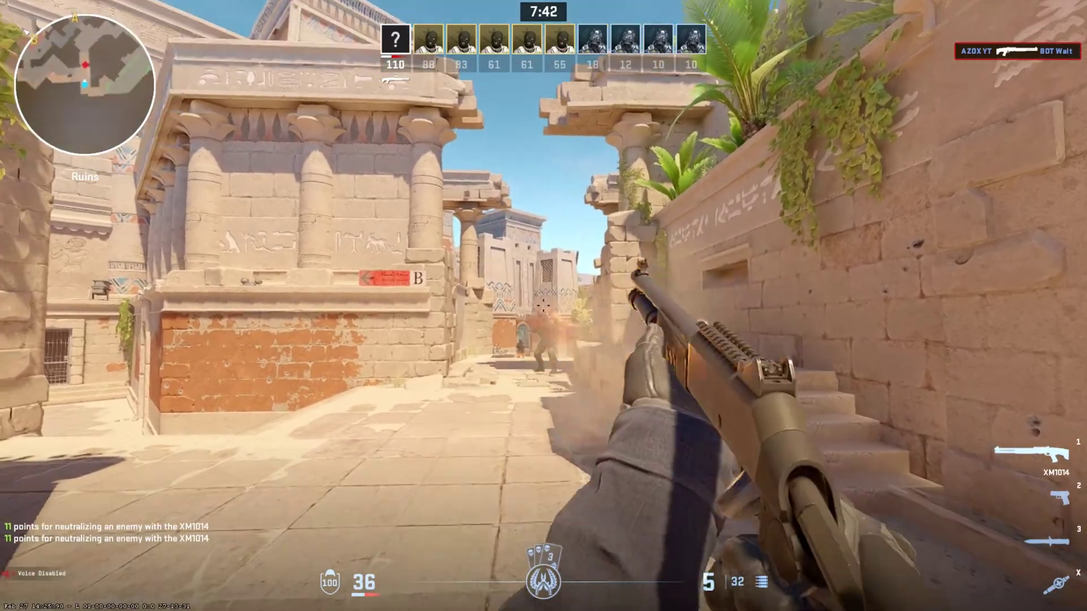
left_click(543, 306)
left_click(543, 306)
left_click(544, 306)
key("2")
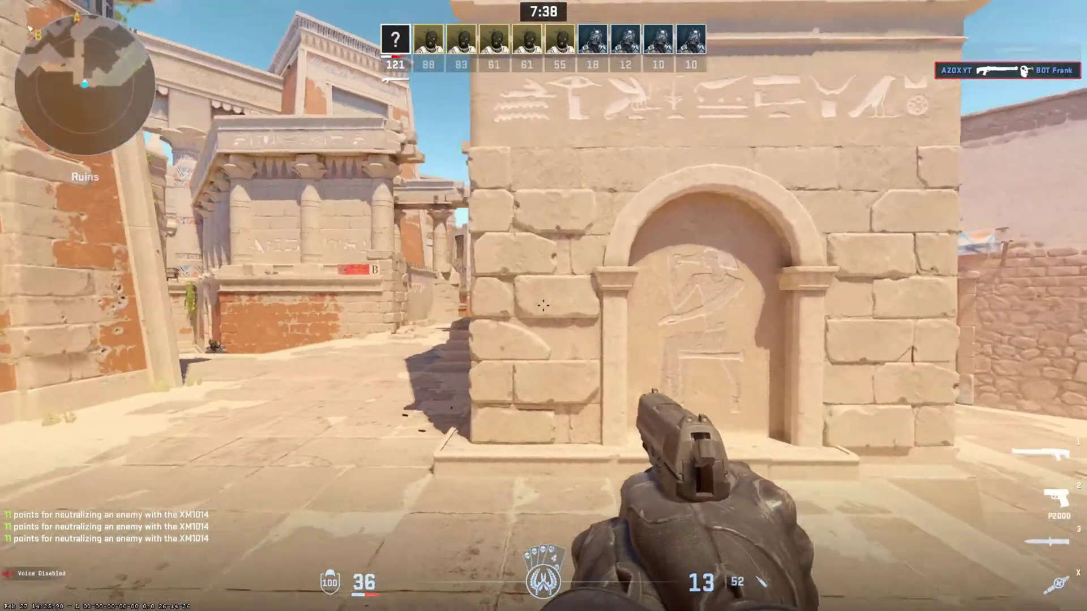
key("3")
key("1")
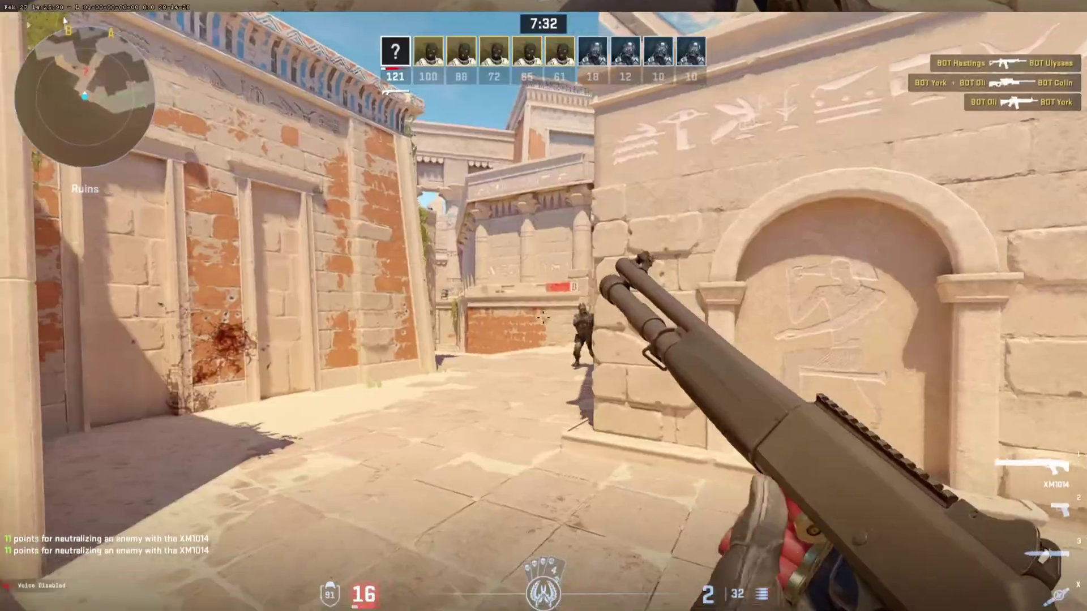
left_click(544, 305)
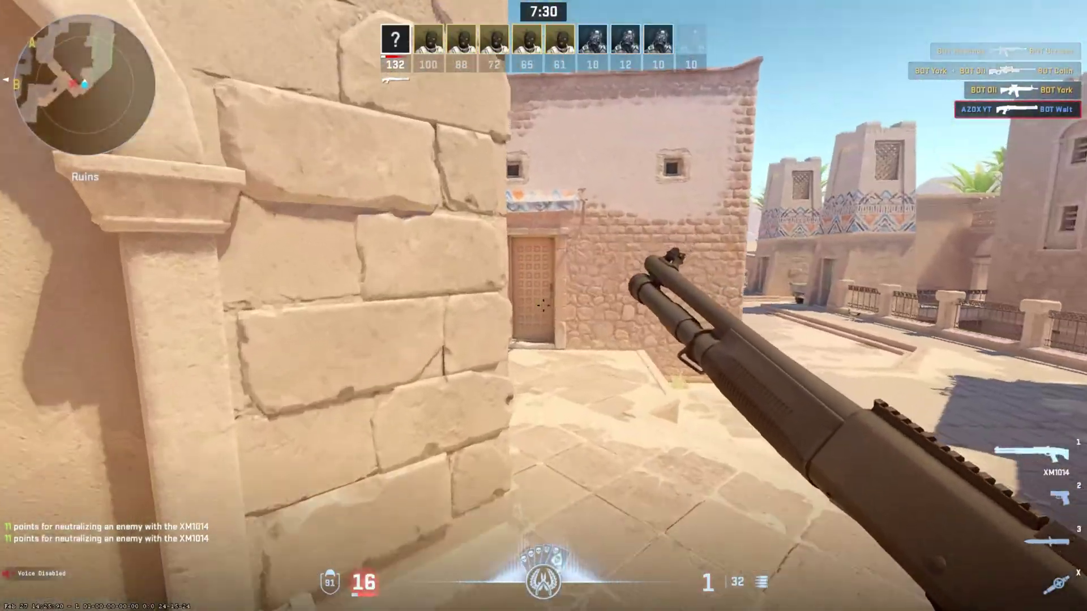
key("r")
key("x")
left_click(543, 305)
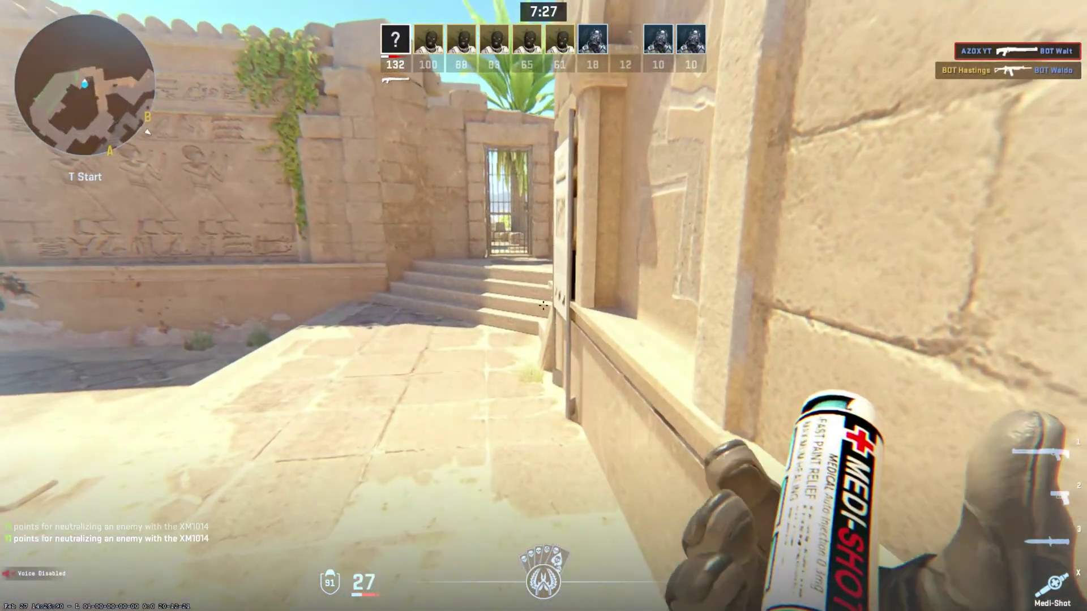
key("1")
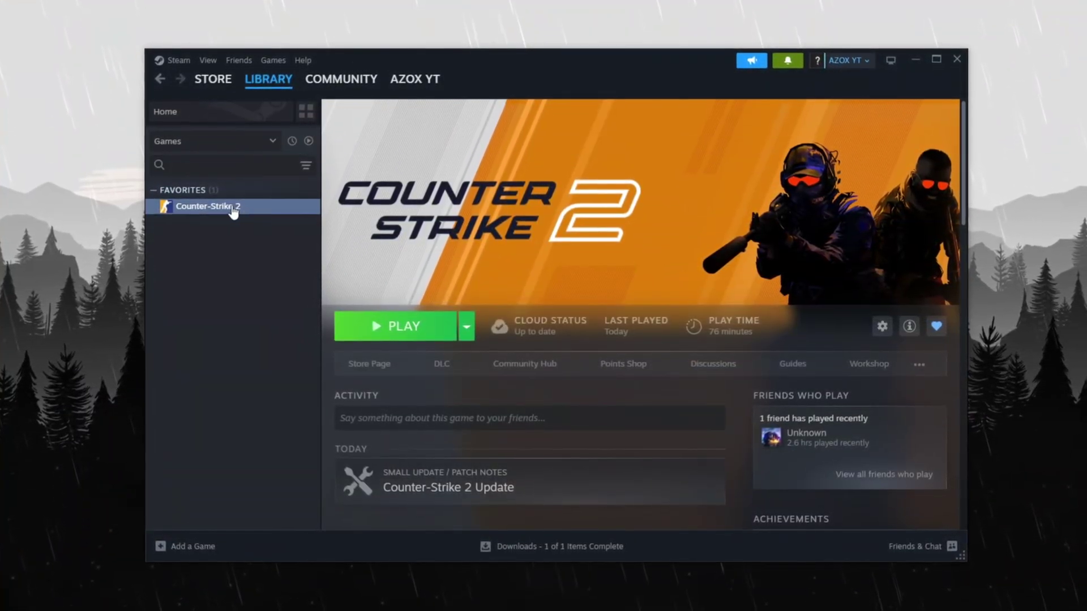
- Open Counter-Strike 2's installation folder from its Steam properties and go to the win64 folder inside game\bin
left_click(273, 307)
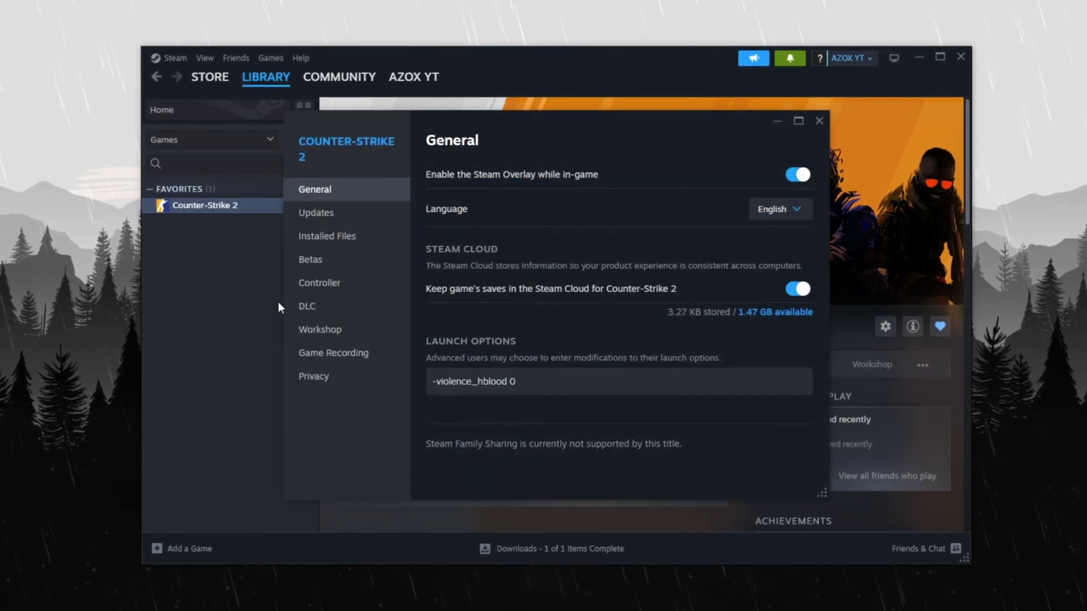
left_click(356, 245)
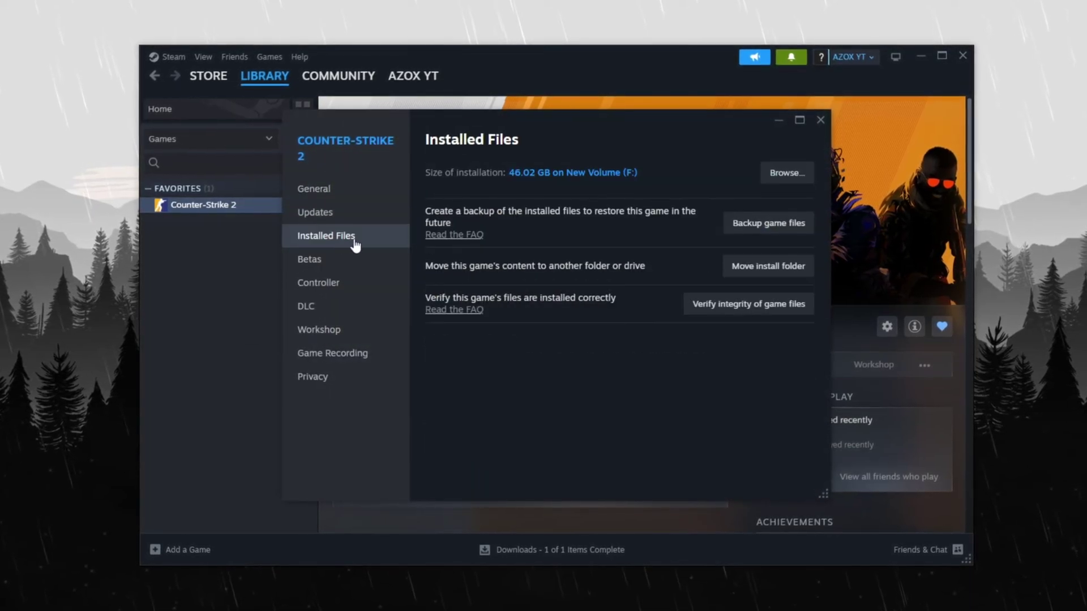
left_click(778, 175)
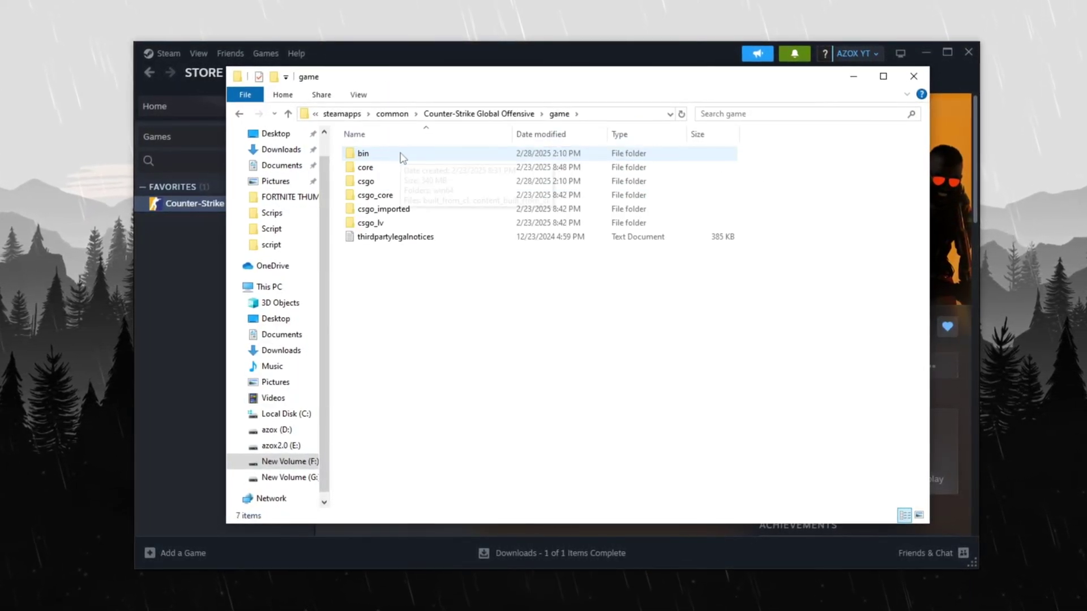
double_click(402, 155)
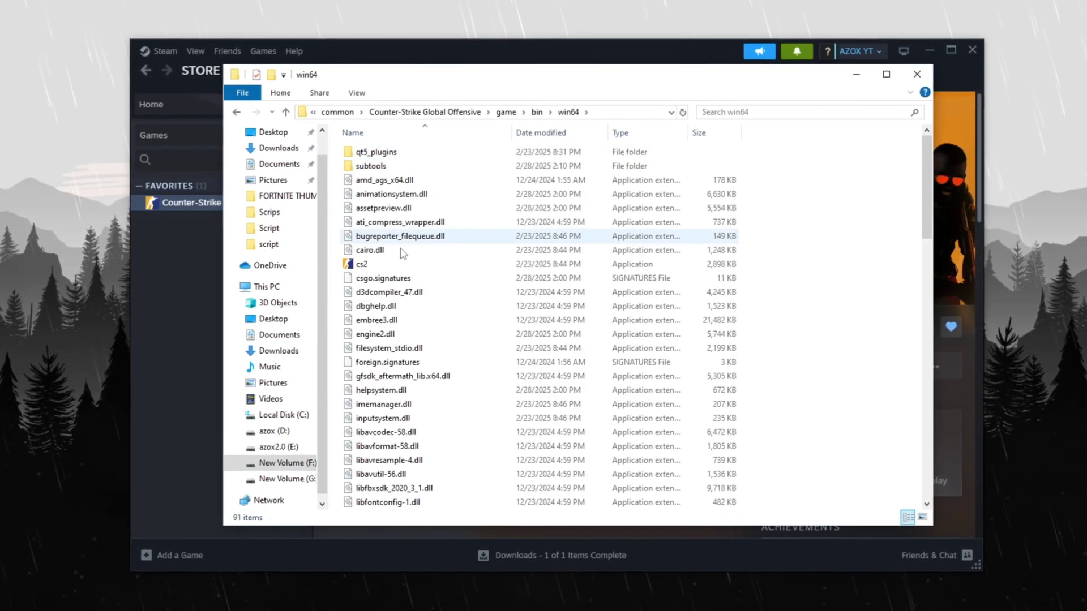
- Disable fullscreen optimizations for the cs2 application and override its high DPI scaling, with scaling performed by Application
left_click(416, 267)
scroll(424, 250, "down", 3)
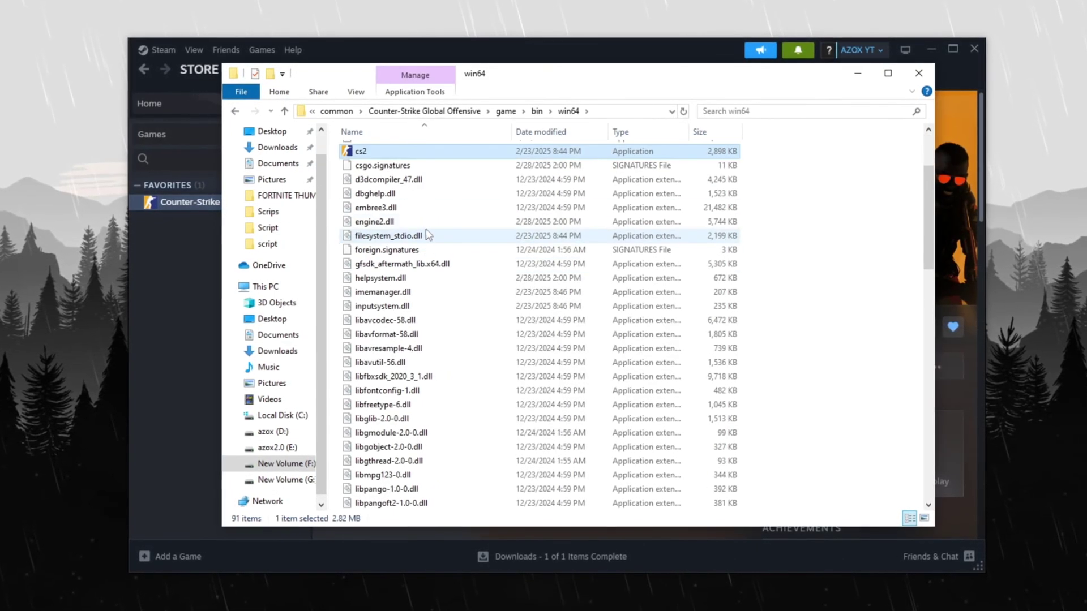
right_click(399, 149)
left_click(440, 459)
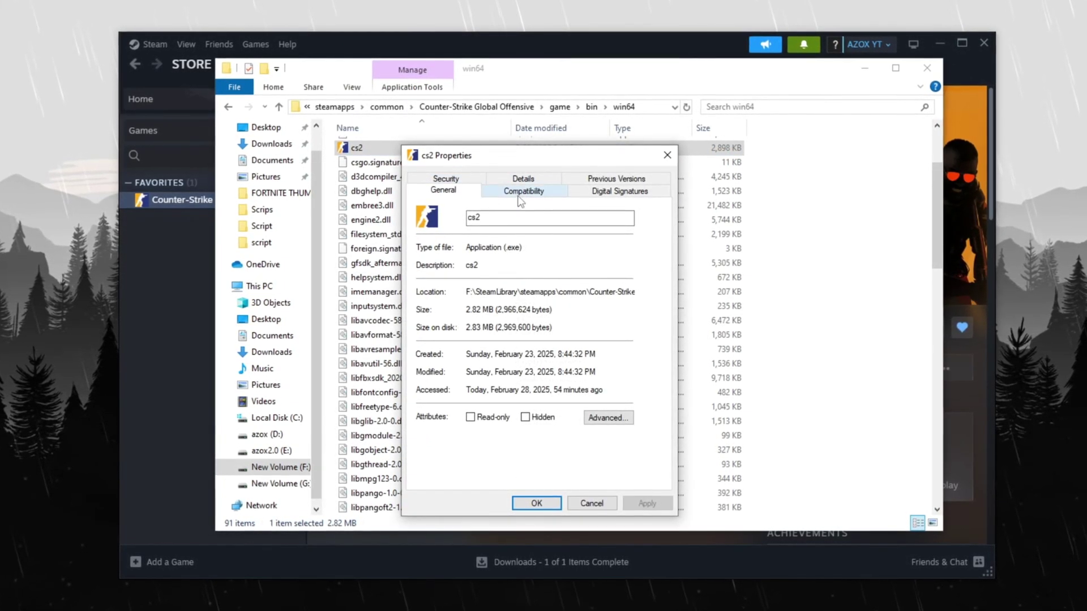
left_click(521, 192)
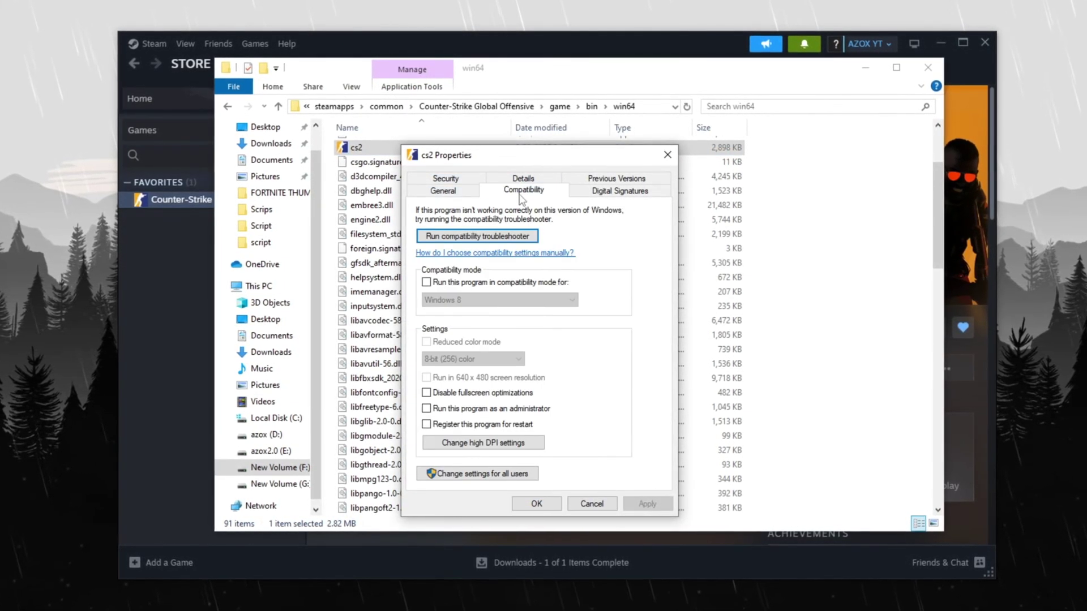
left_click(468, 446)
left_click(464, 424)
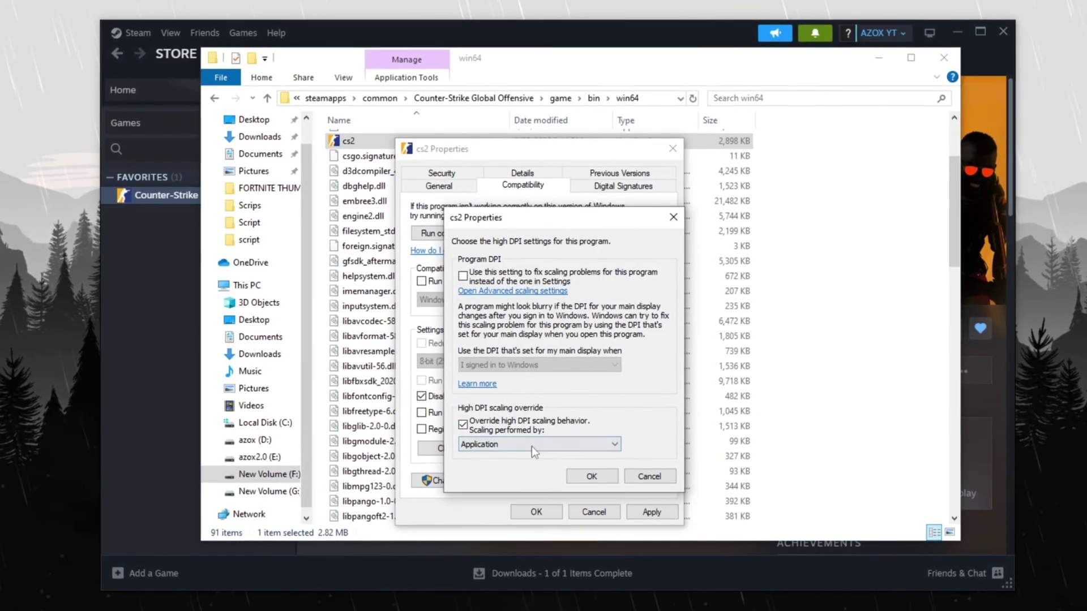
left_click(605, 478)
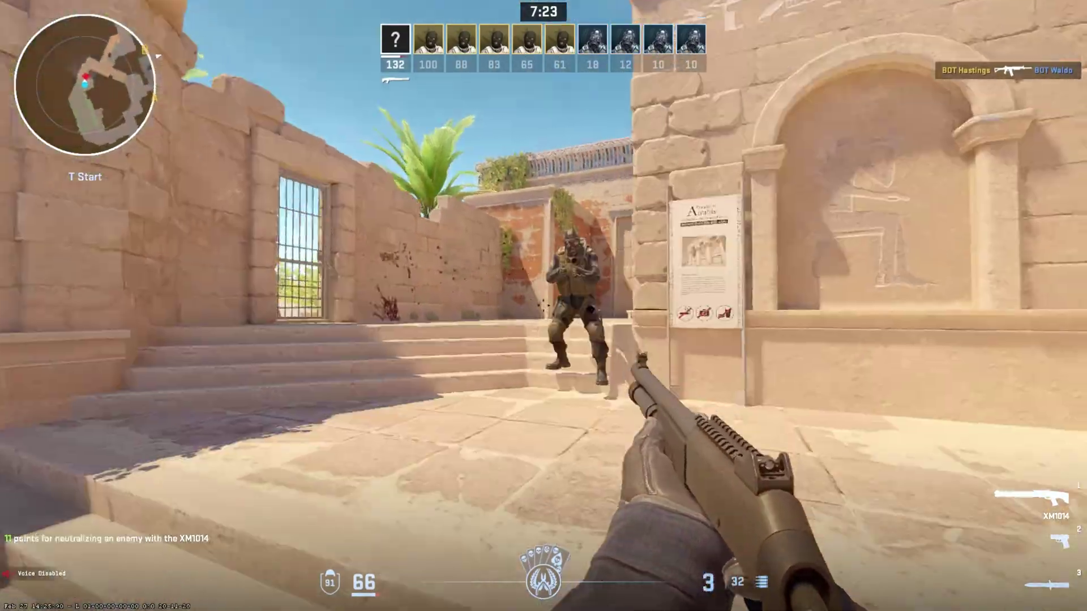
left_click(543, 306)
key("w")
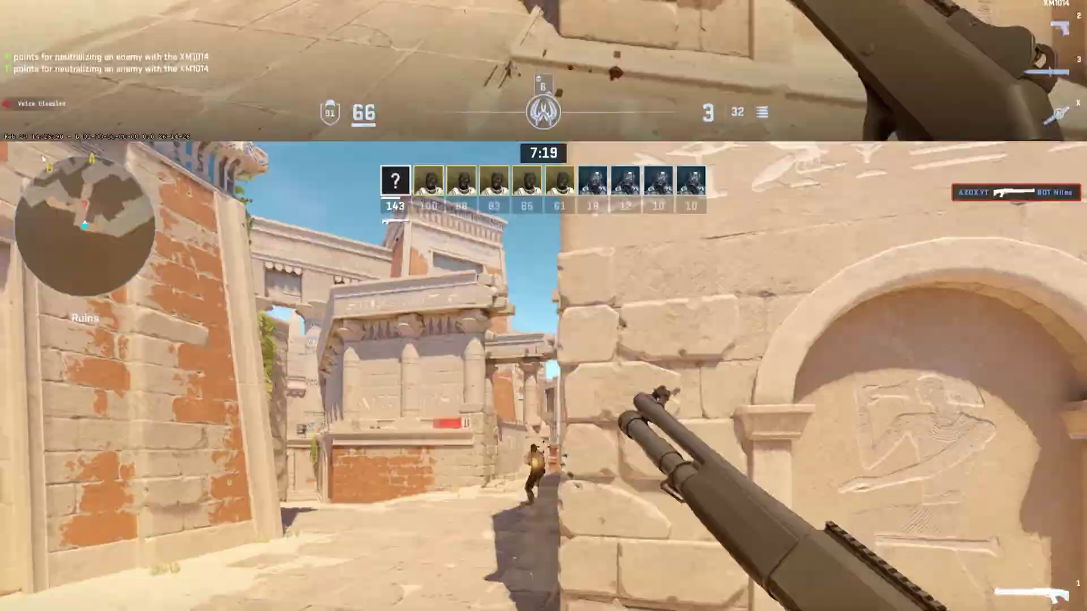
left_click(544, 305)
left_click(544, 306)
key("r")
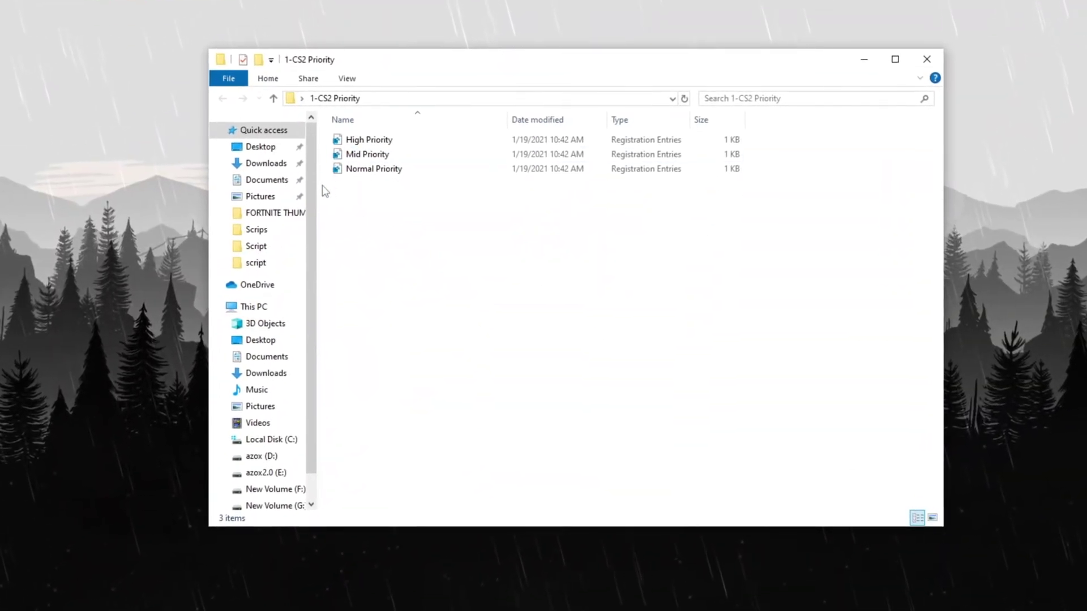
- Leave the 1-CS2 Priority folder and open the 2-Ram Tweaks folder on the desktop
left_click(377, 187)
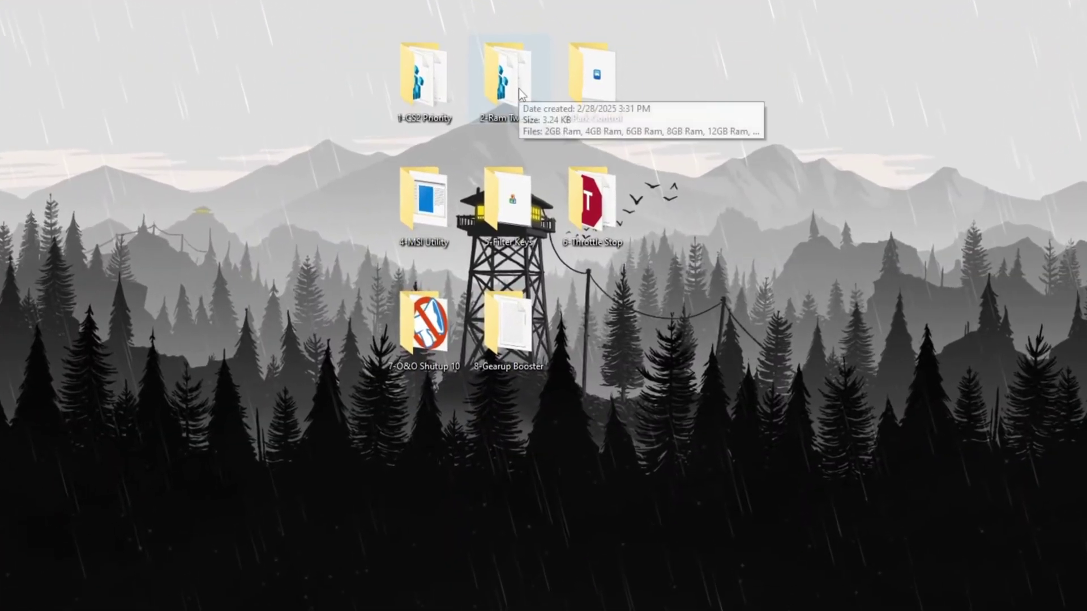
double_click(519, 89)
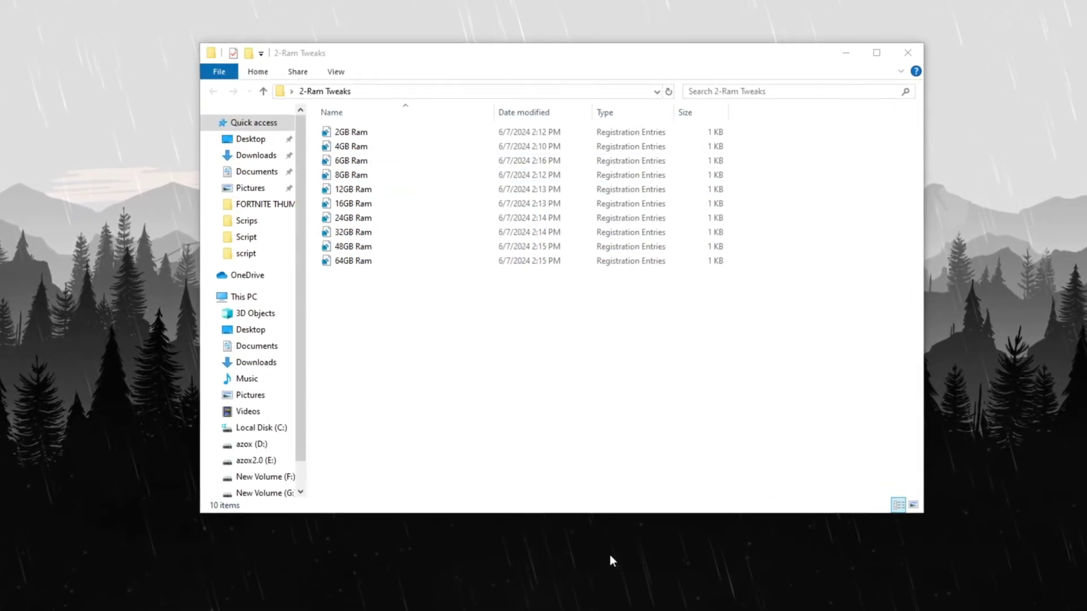
- Check the installed memory size in Task Manager and pick the 16GB Ram registry file in the 2-Ram Tweaks folder
key("ctrl+shift+Escape")
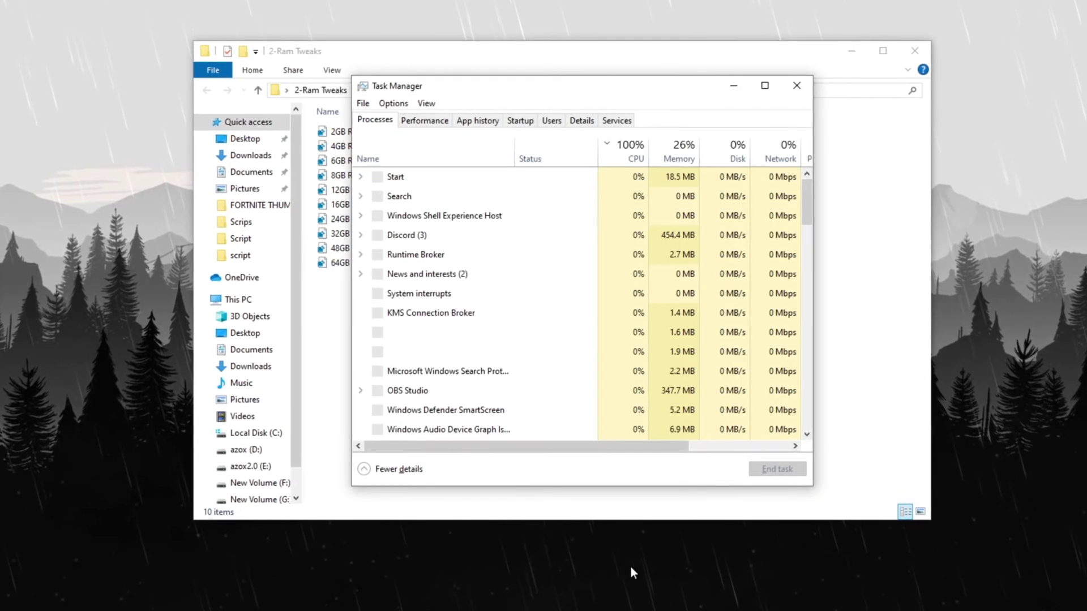
left_click(431, 121)
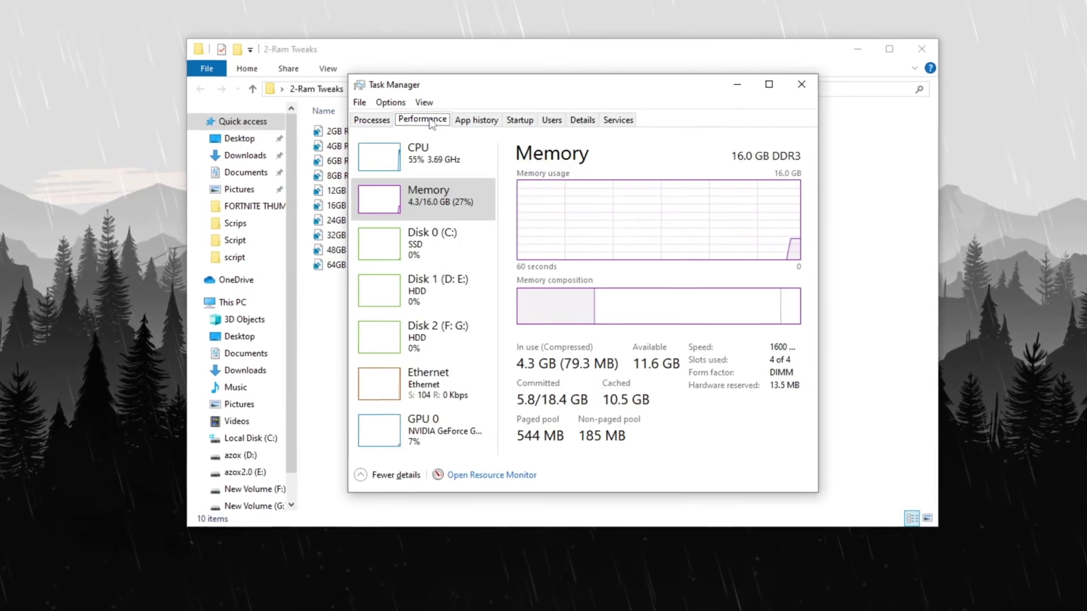
left_click(430, 201)
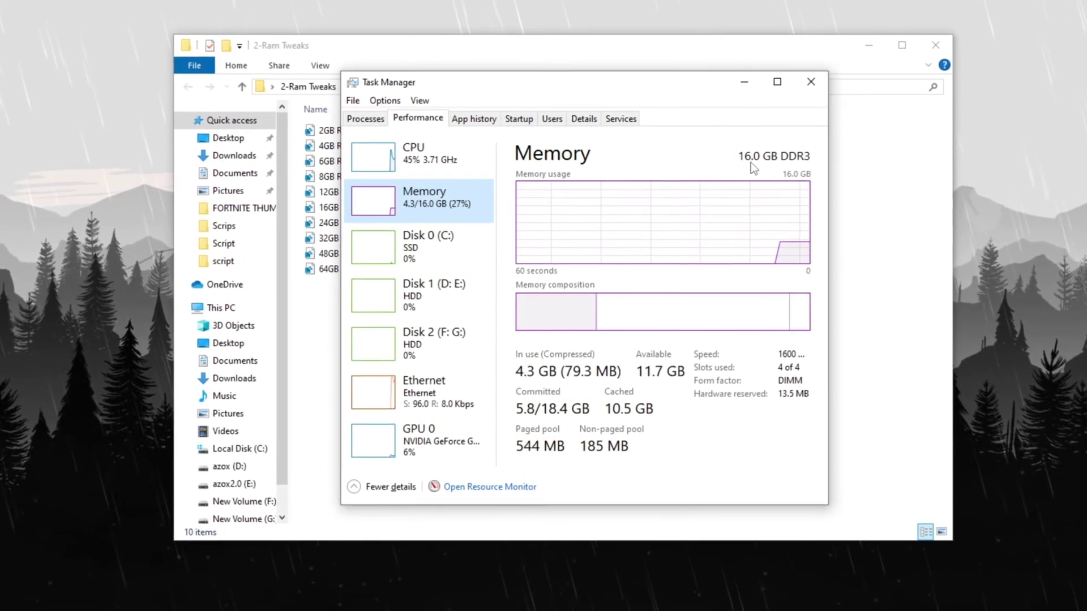
left_click(812, 81)
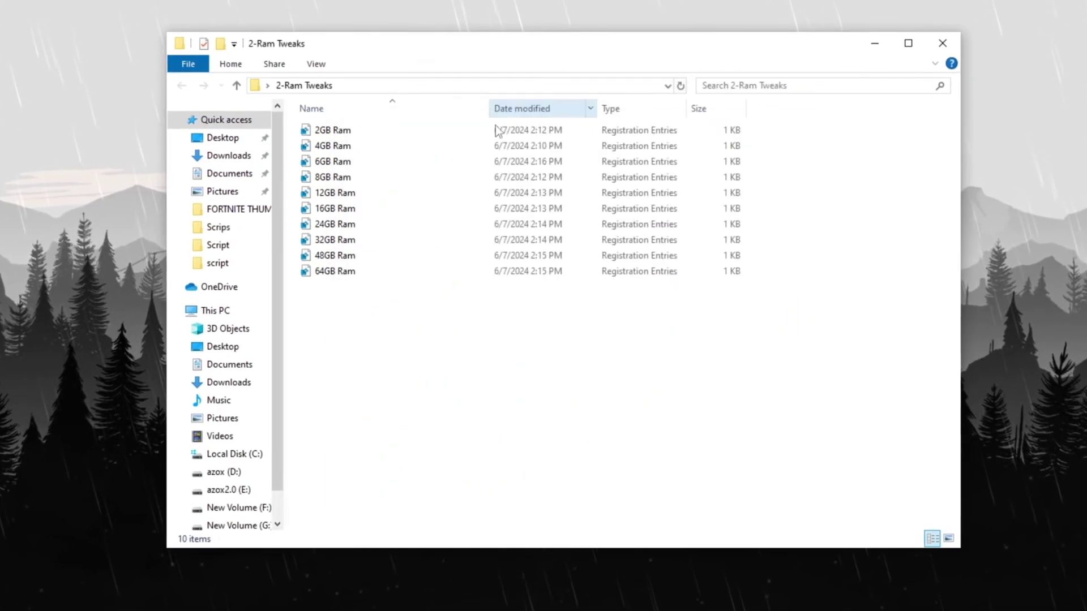
left_click(355, 211)
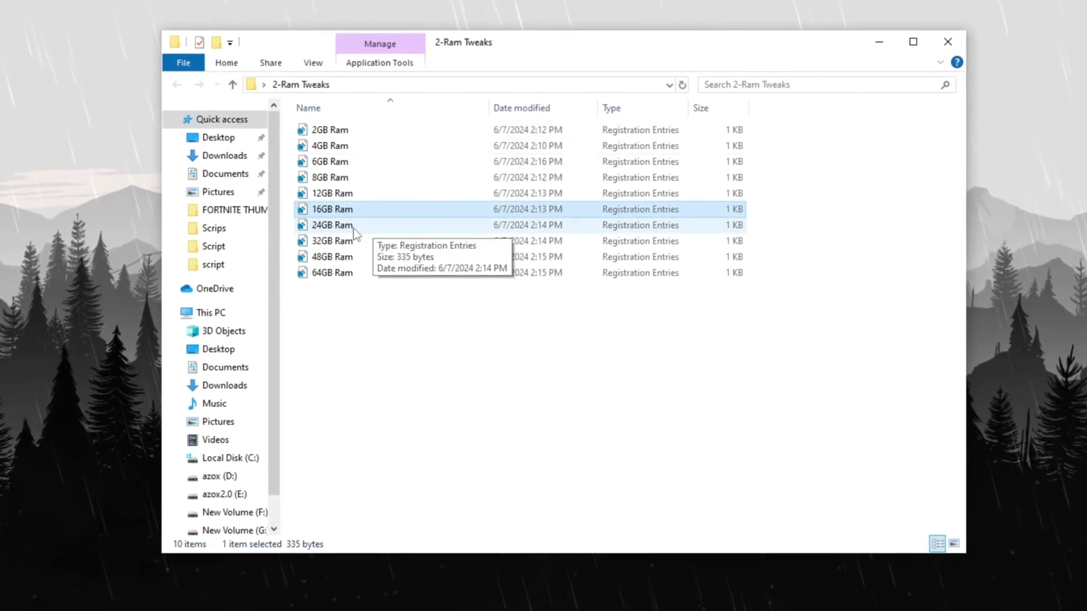
left_click(369, 342)
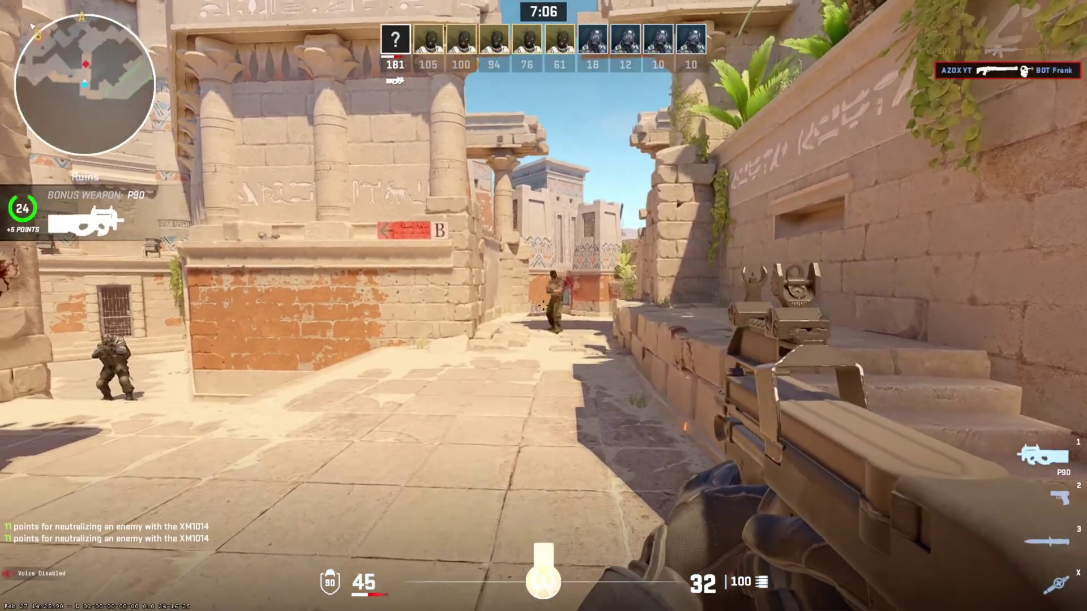
left_click(543, 305)
left_click(544, 306)
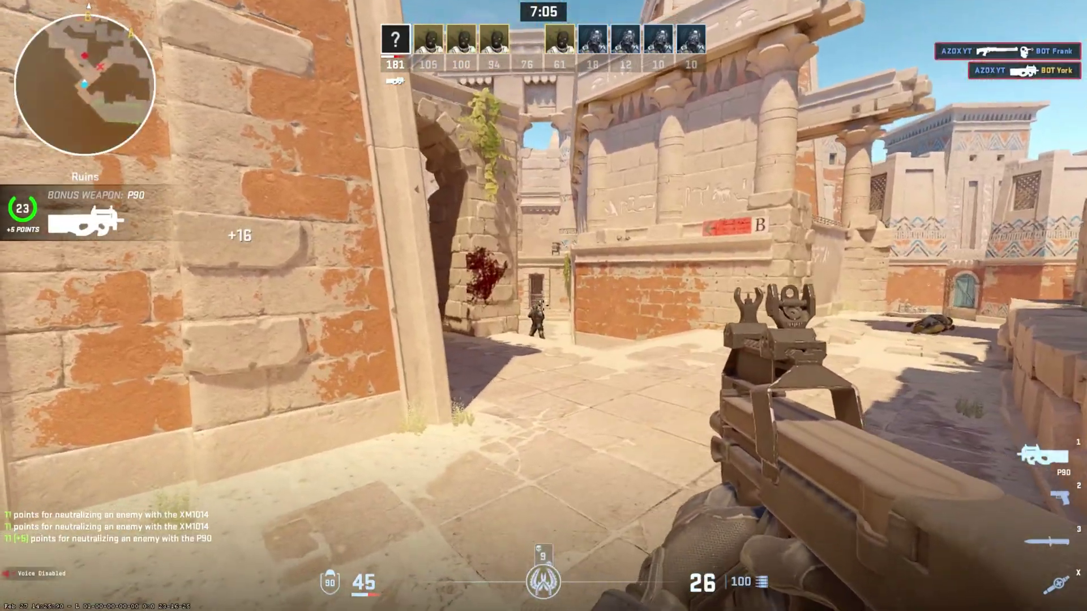
left_click(543, 305)
left_click(544, 306)
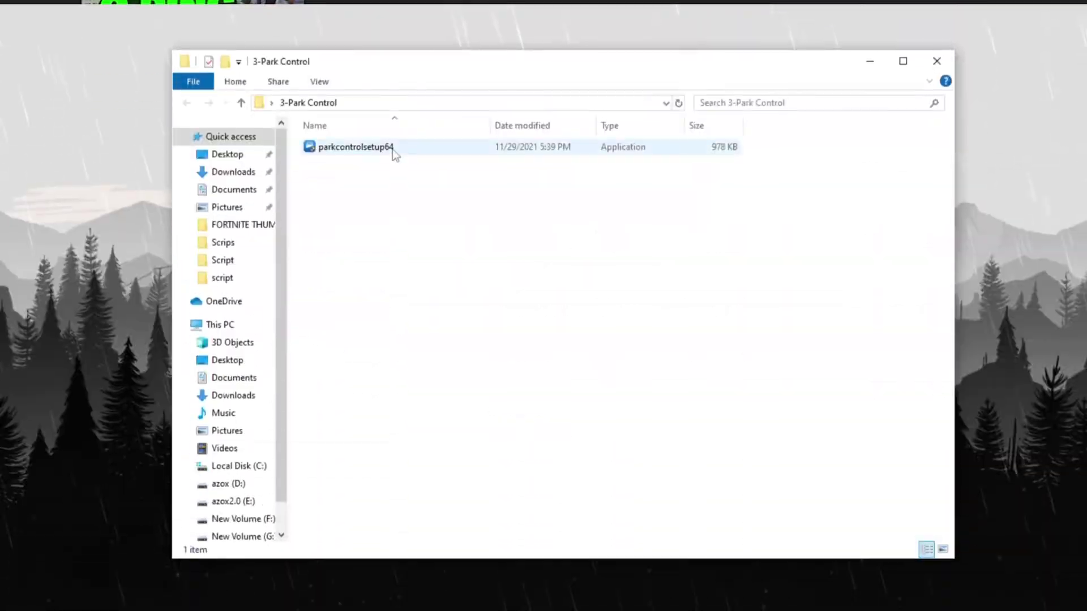
- Launch ParkControl from the 3-Park Control folder, choose the Bitsum Highest Performance power profile and enable Bitsum Dynamic Boost
left_click(386, 144)
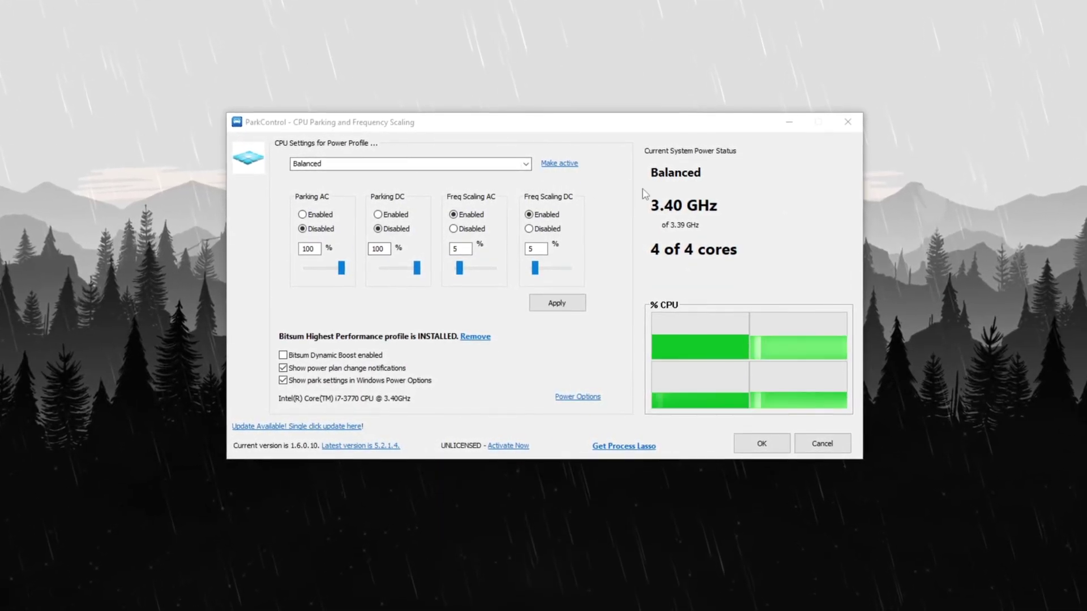
left_click(527, 163)
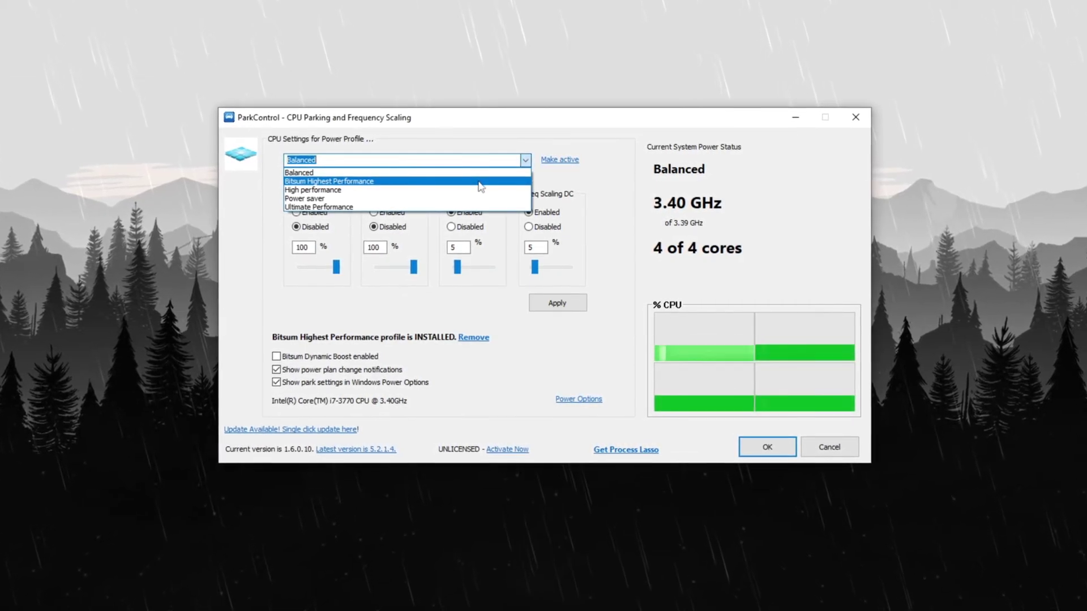
left_click(494, 173)
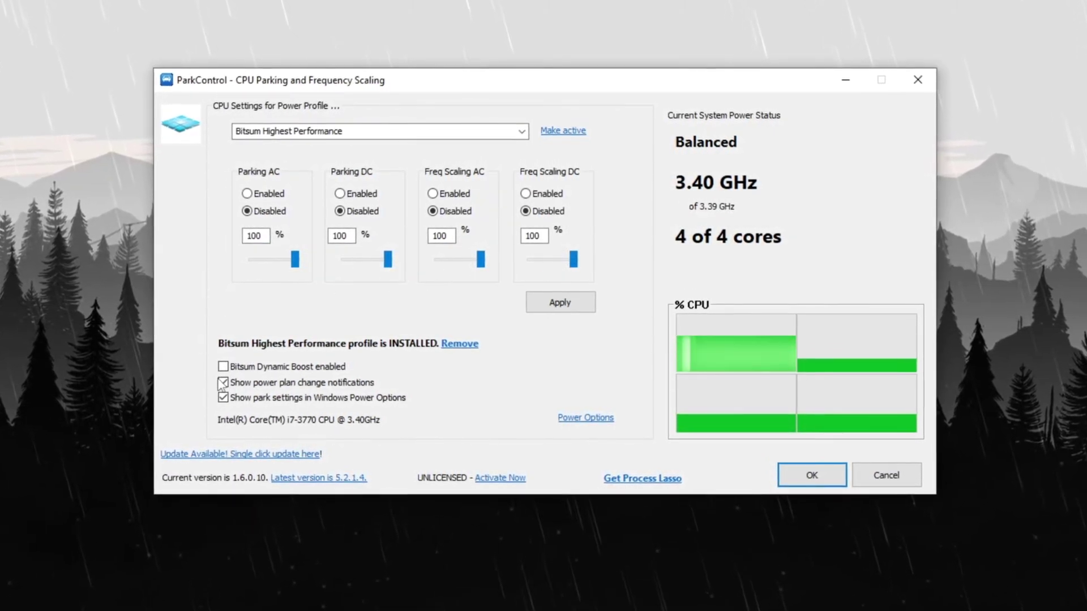
left_click(262, 366)
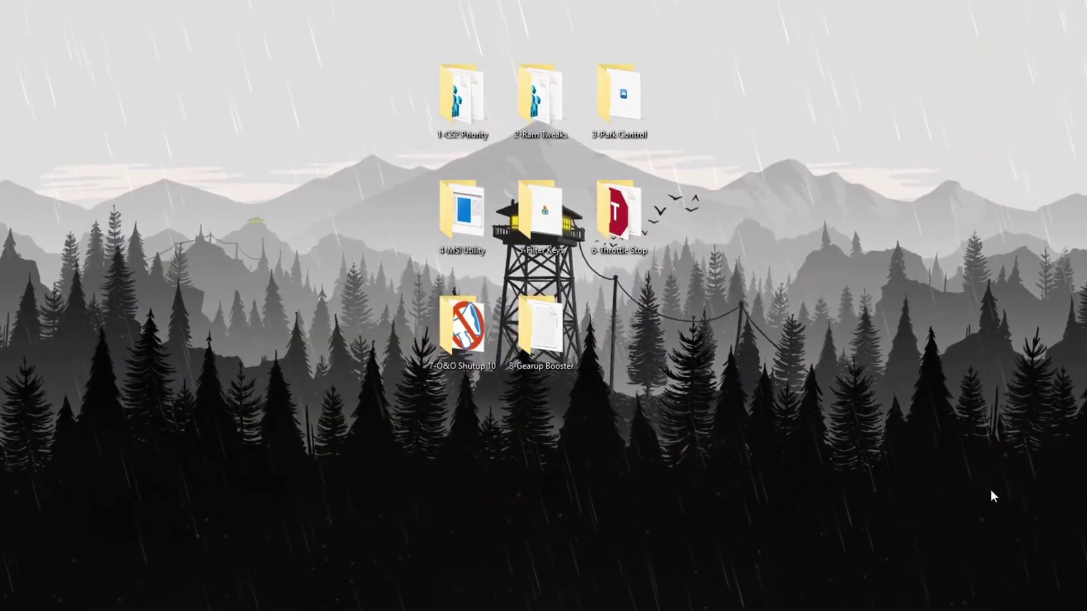
- Open the 4-MSI Utility folder on the desktop and run MSI Mode Utility 3.0 as administrator
double_click(465, 238)
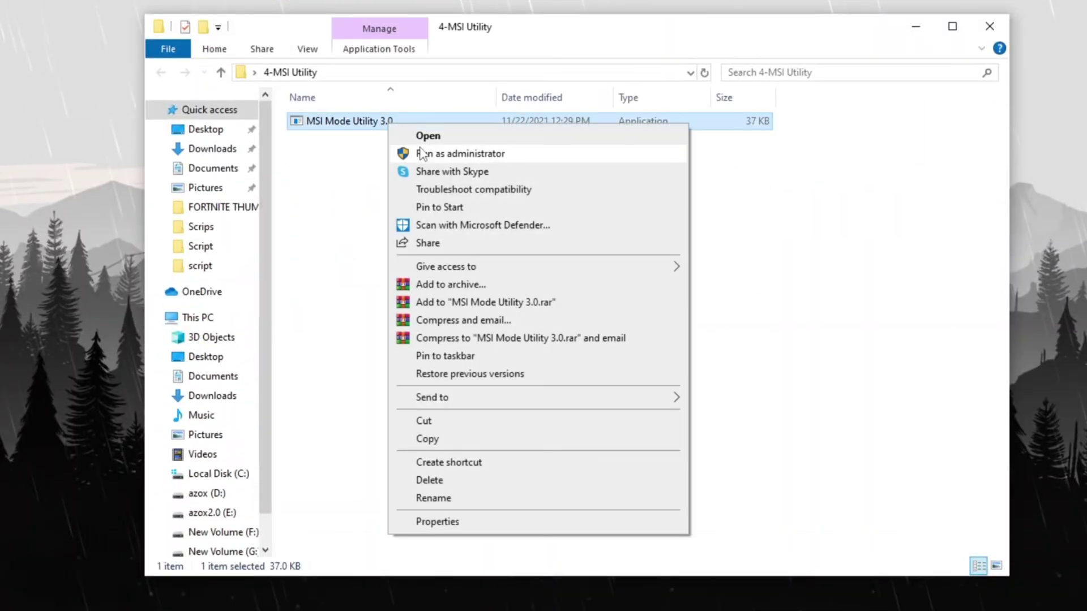
left_click(515, 438)
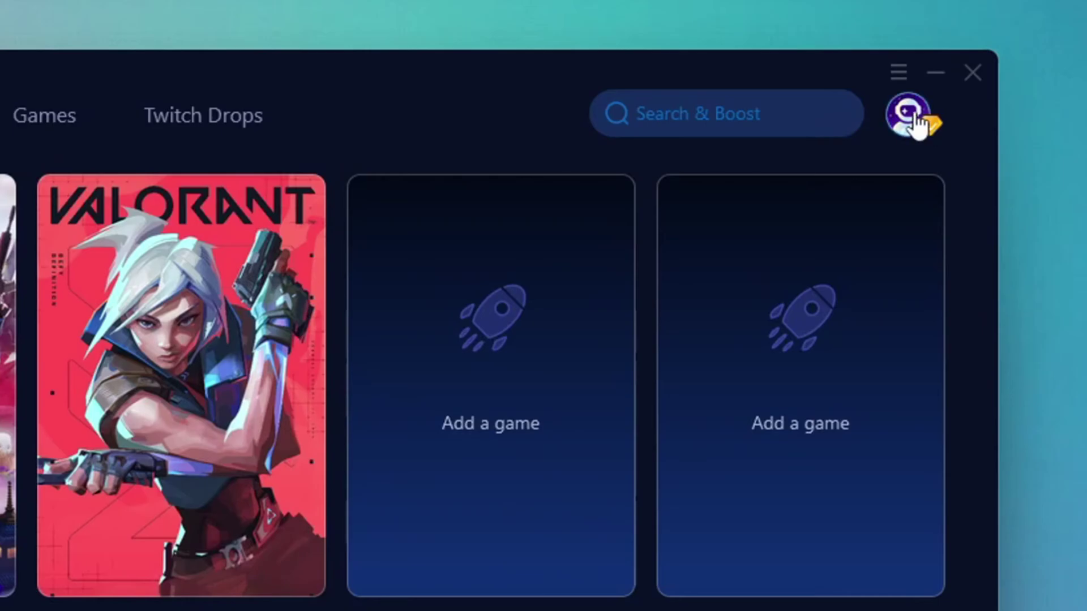
- Browse the supported games catalogue in GearUP Booster and return to its home page
mouse_move(878, 77)
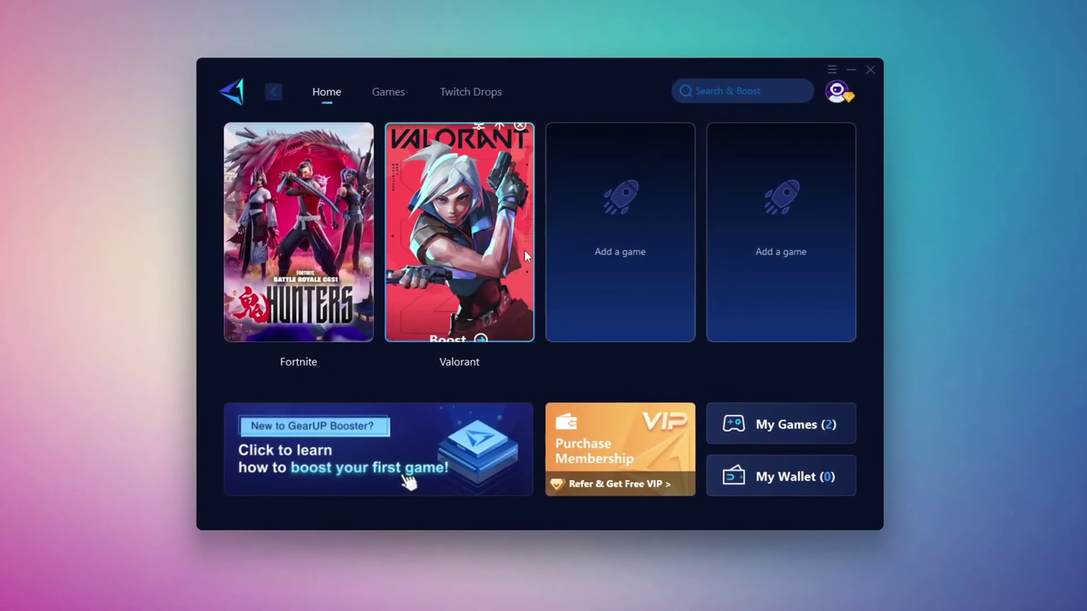
left_click(389, 92)
scroll(644, 269, "down", 5)
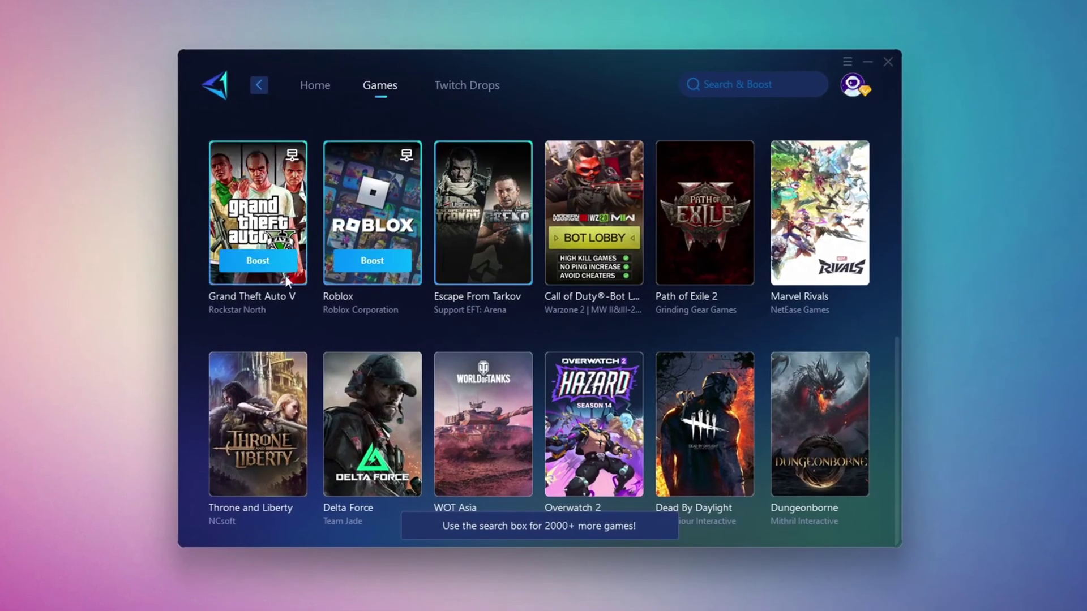
left_click(310, 85)
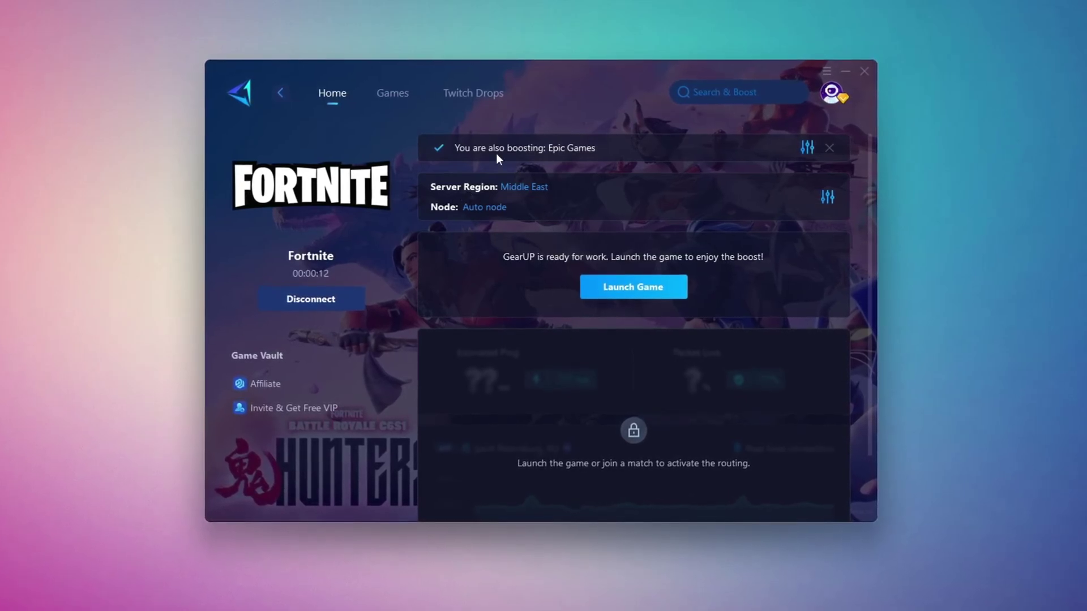
- Review the server region and node choices for the Fortnite boost, then close GearUP Booster
left_click(524, 187)
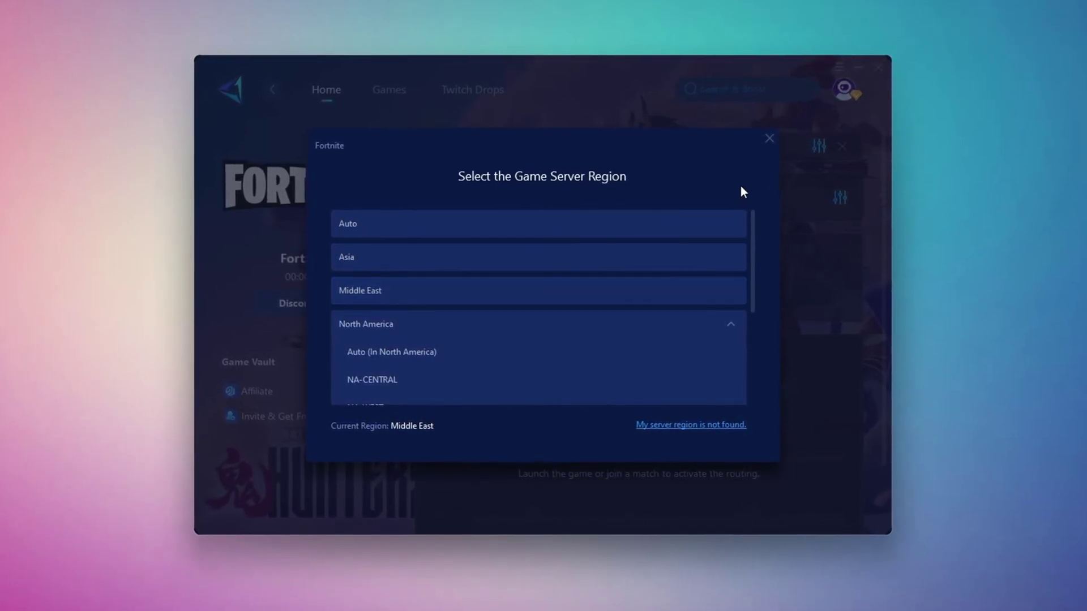
left_click(769, 138)
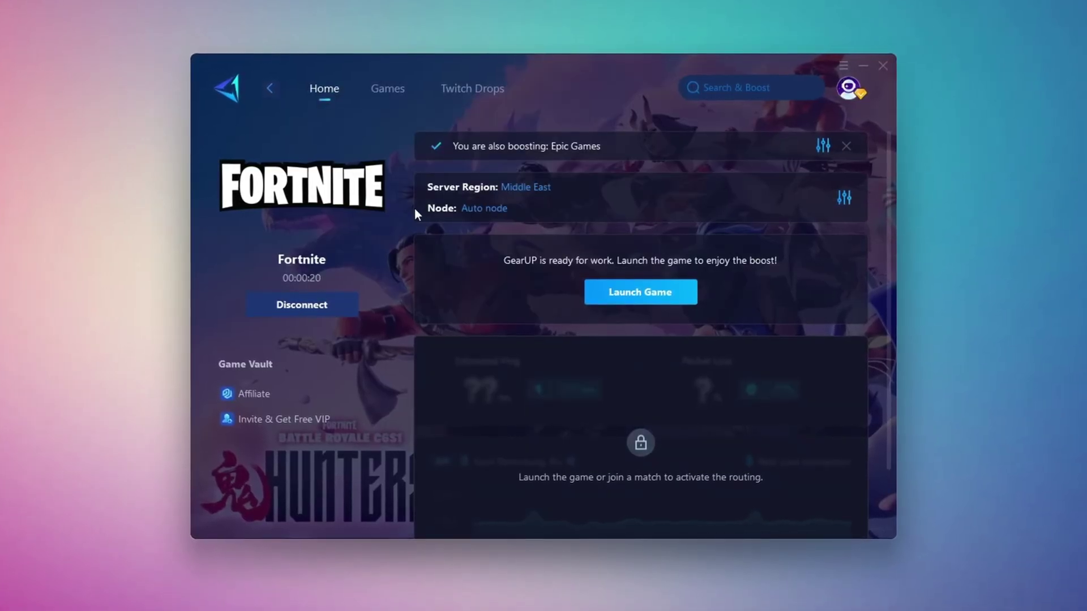
left_click(484, 210)
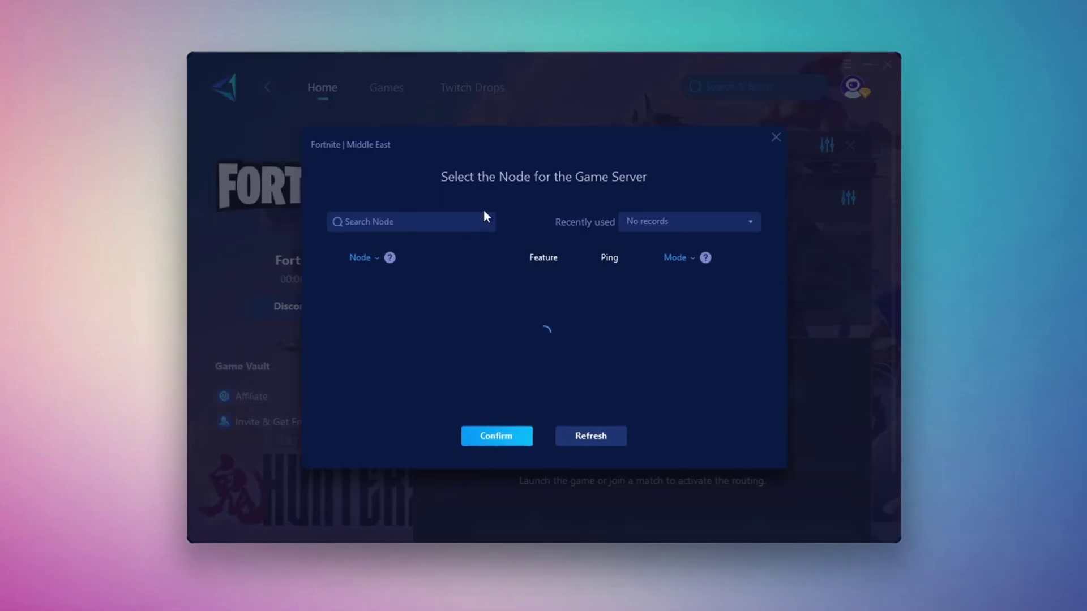
scroll(517, 318, "down", 1)
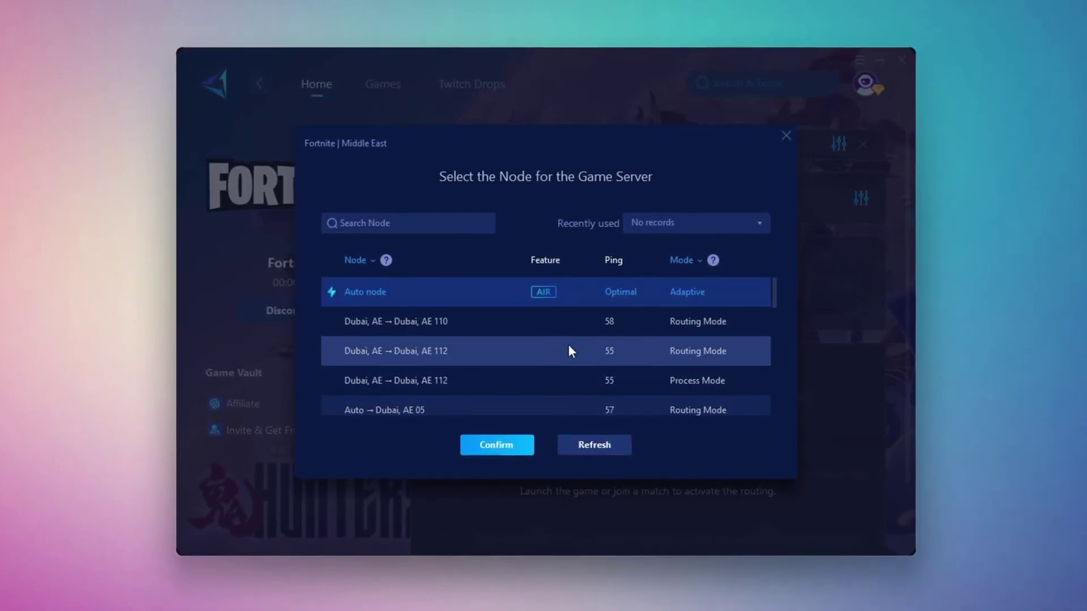
left_click(786, 136)
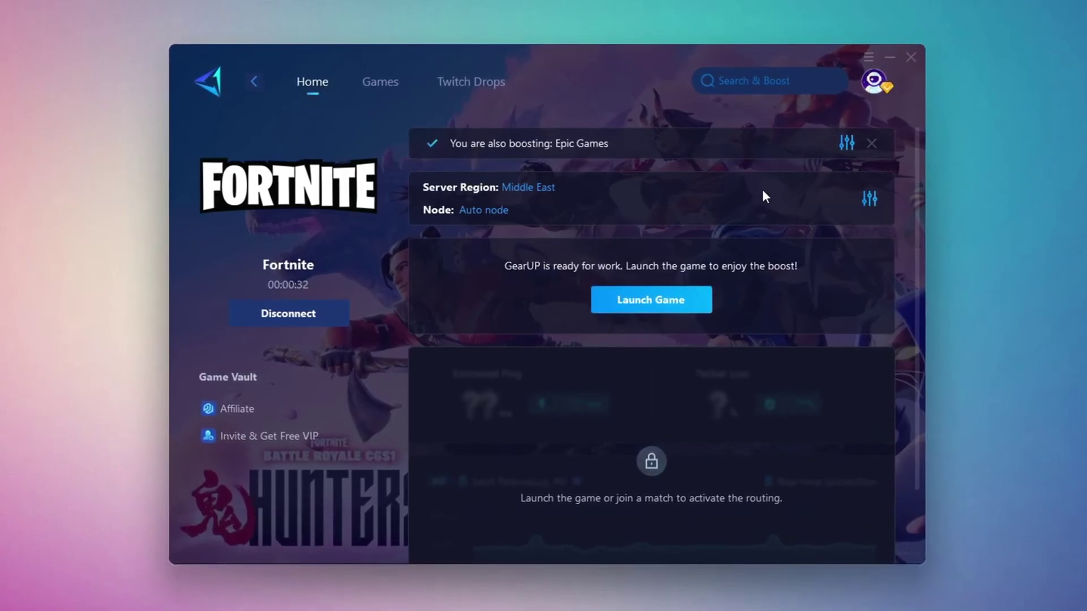
left_click(917, 56)
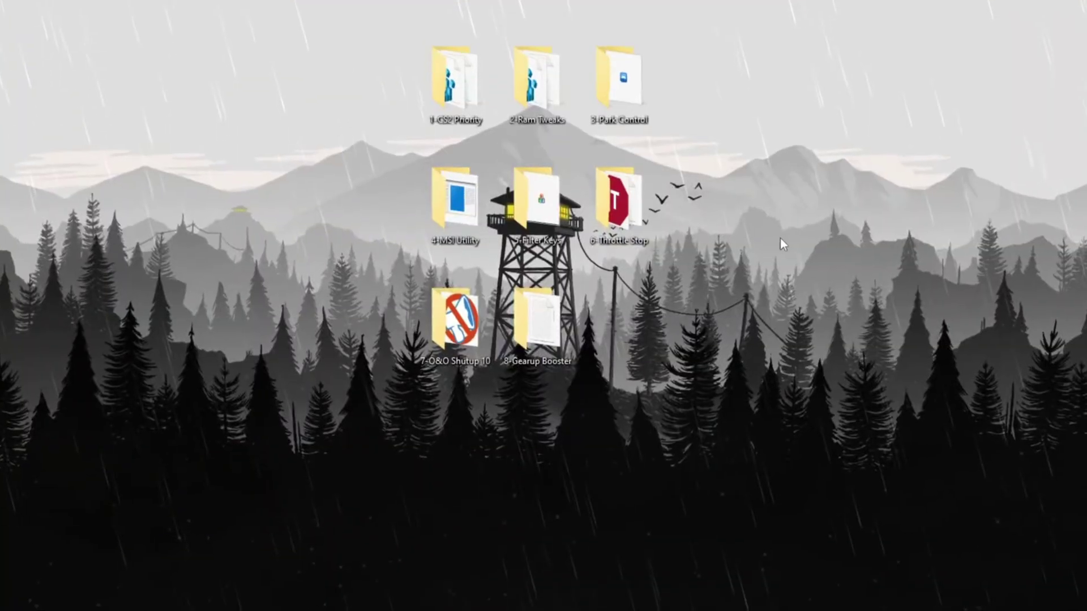
- Open FilterKeys Setter from its desktop folder and set Ignore under to 0 ms, Repeat delay to 130 ms and Repeat rate to 10 ms
double_click(541, 199)
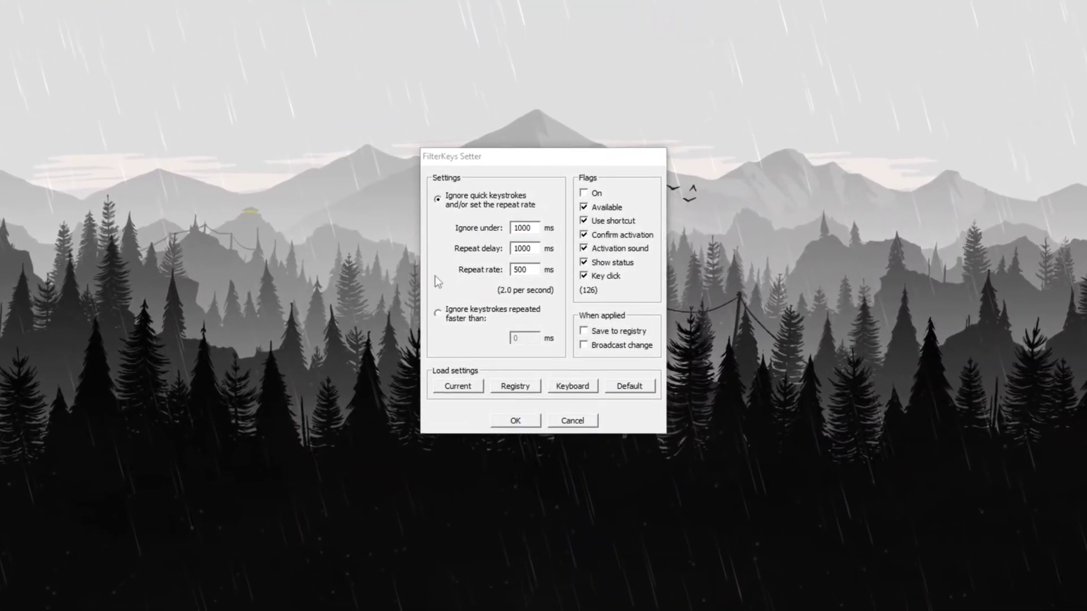
type("0")
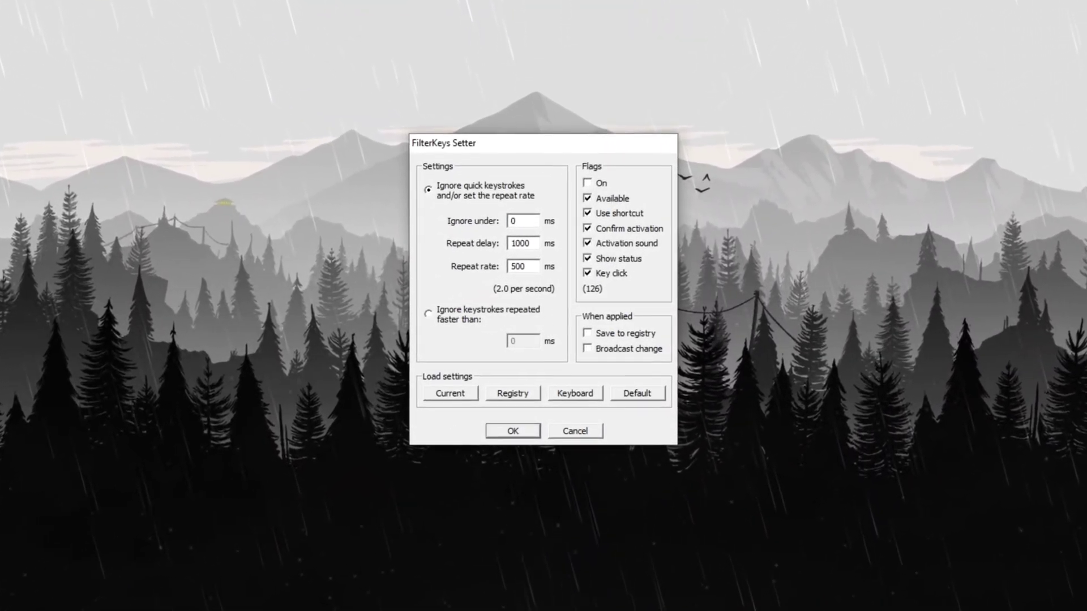
left_click_drag(532, 246, 495, 264)
type("130")
type("10")
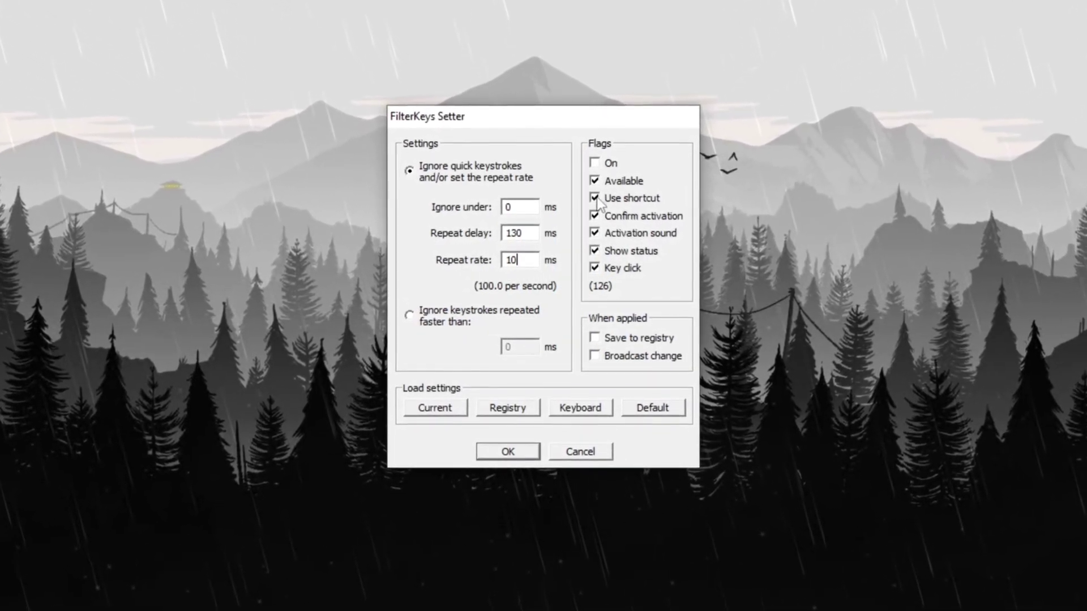
- Enable the On flag, disable Use shortcut, Show status, Key click and Activation sound, and enable Save to registry in FilterKeys Setter
left_click(596, 158)
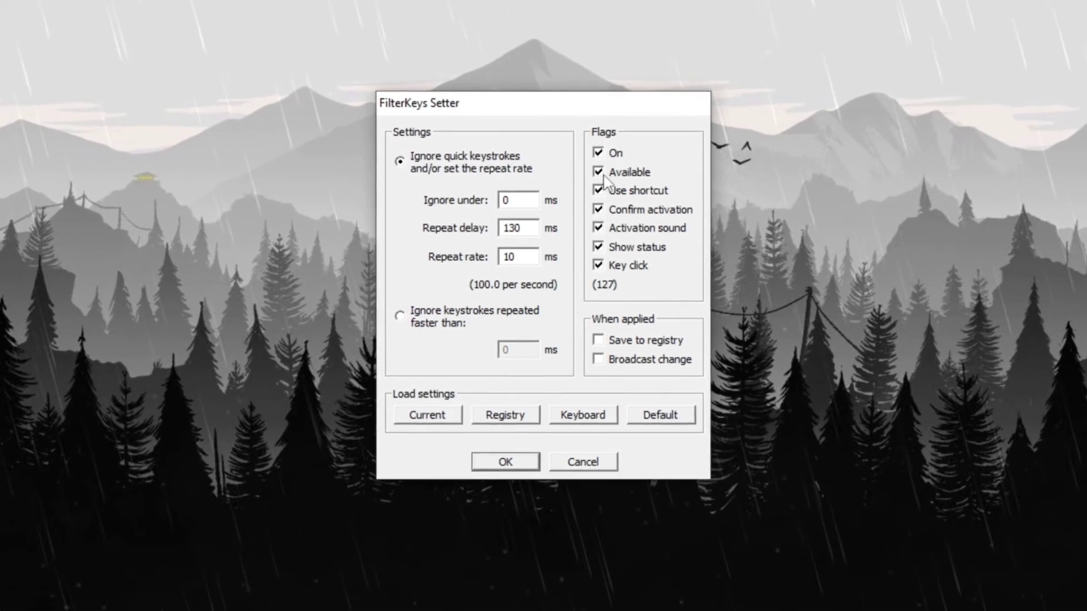
left_click(596, 194)
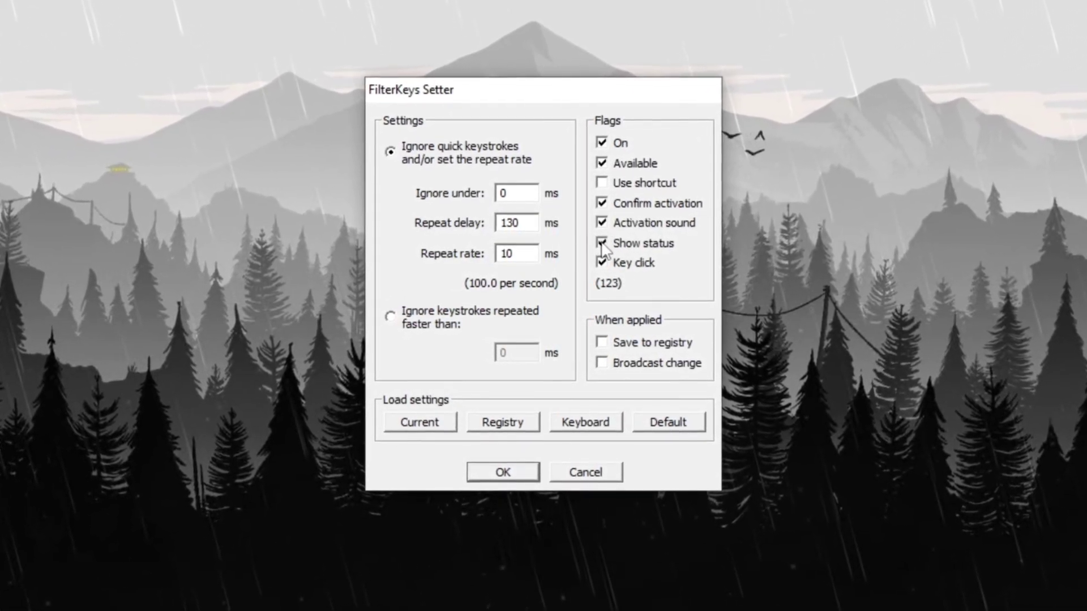
left_click(600, 244)
left_click(600, 264)
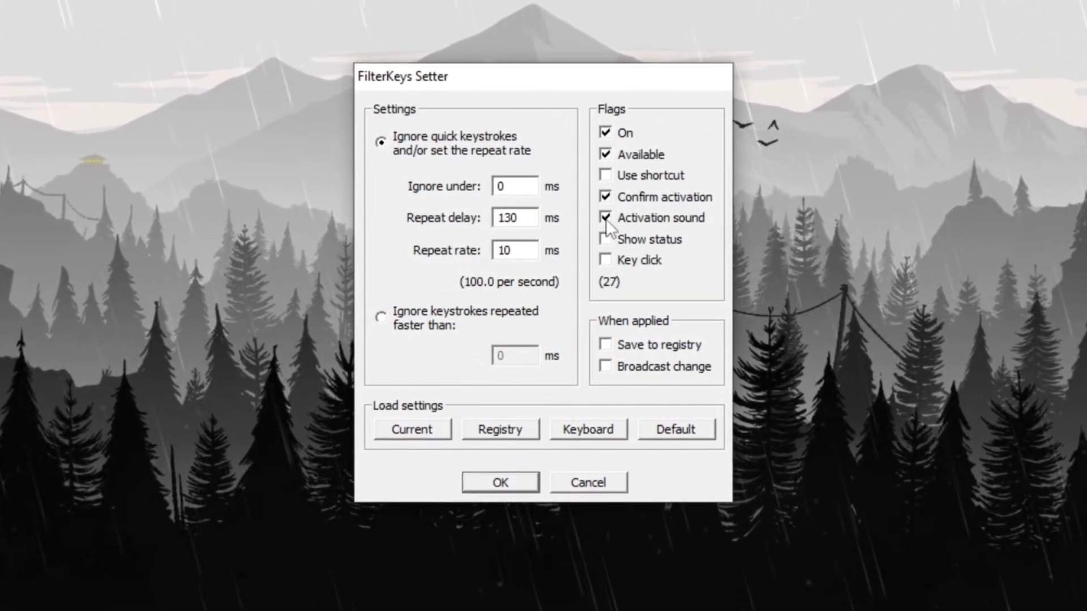
left_click(604, 219)
left_click(611, 346)
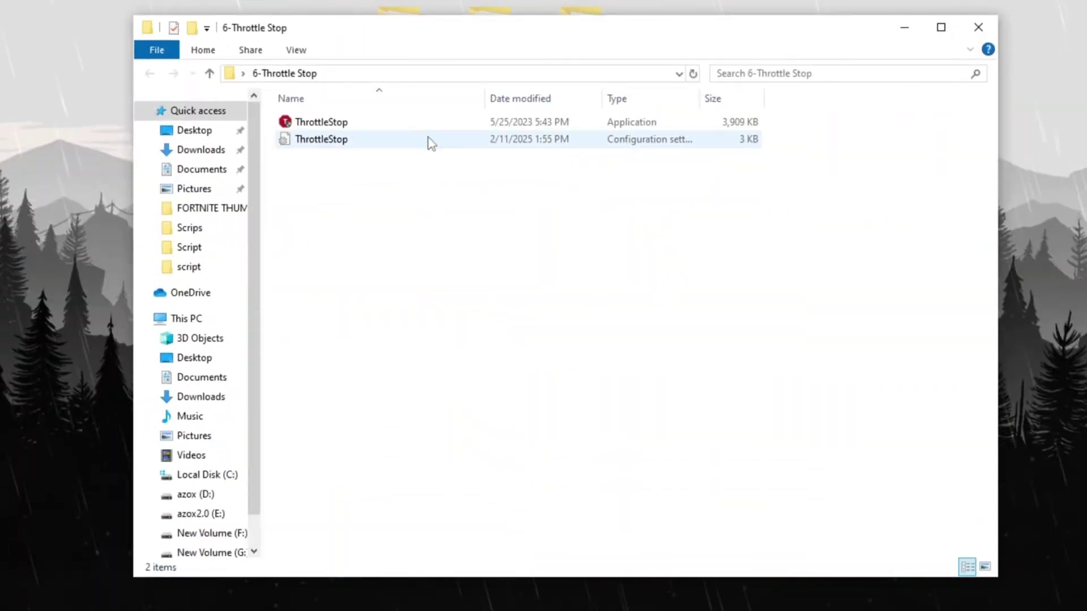
- Launch the ThrottleStop application from the 6-Throttle Stop folder
left_click(419, 123)
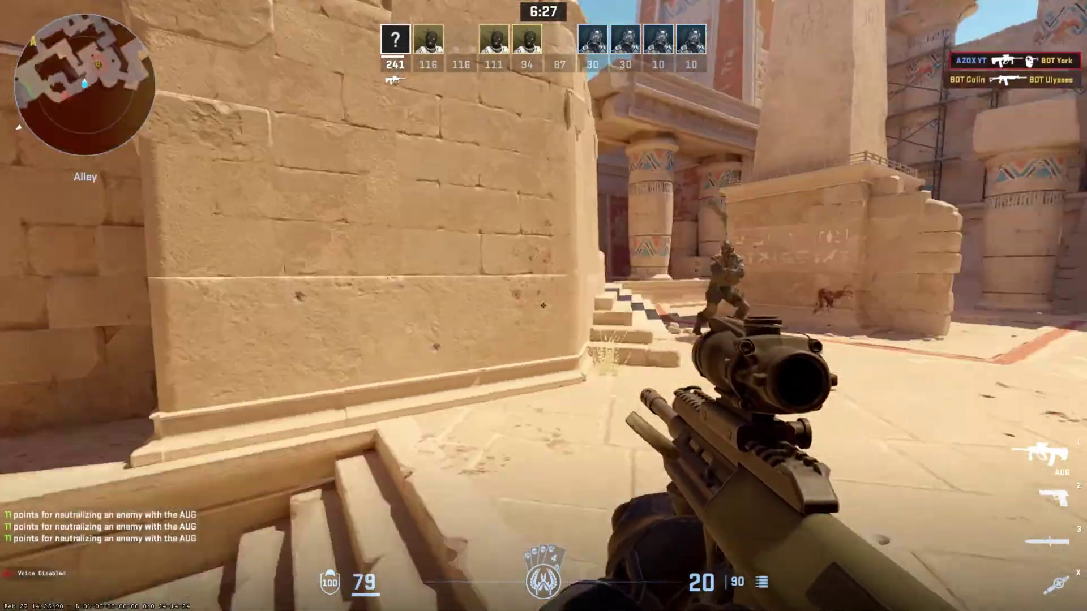
right_click(543, 305)
left_click(542, 306)
left_click(543, 306)
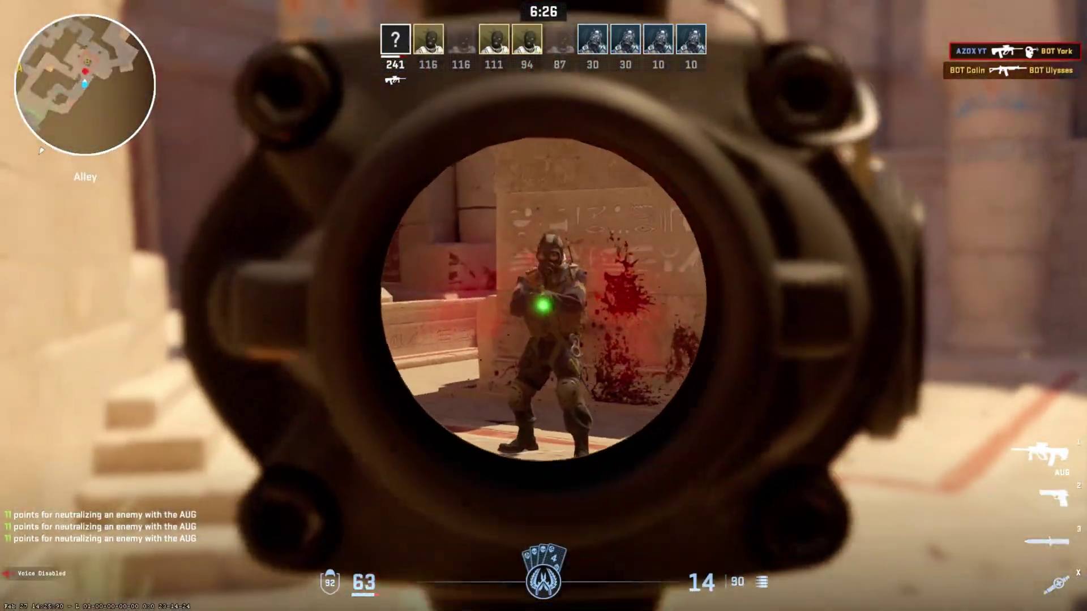
left_click(543, 305)
right_click(543, 306)
key("r")
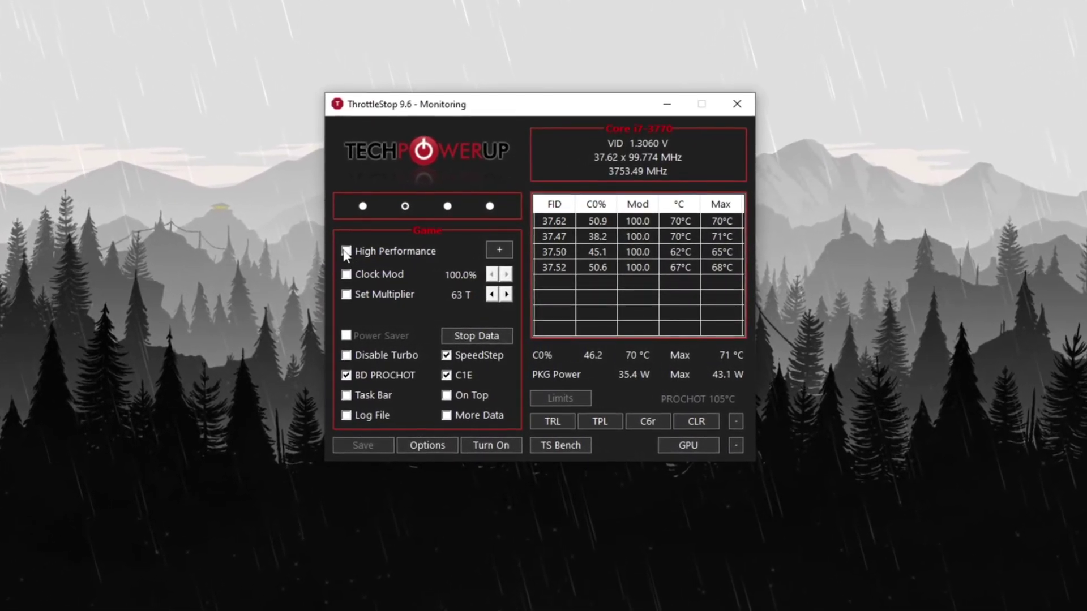
- Enable High Performance for the Game profile in ThrottleStop
left_click(354, 252)
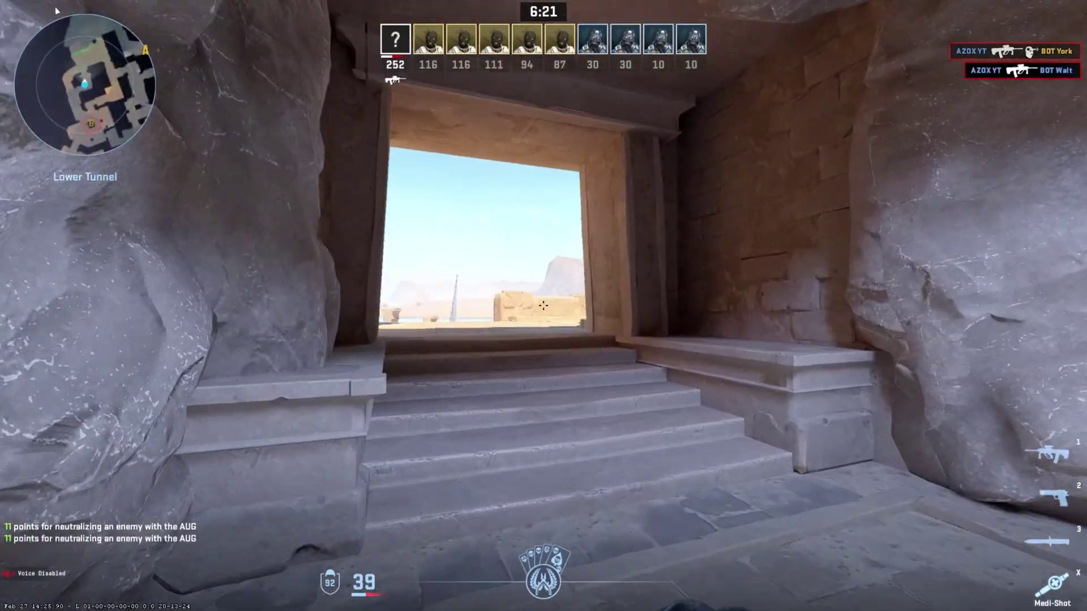
key("x")
left_click(544, 305)
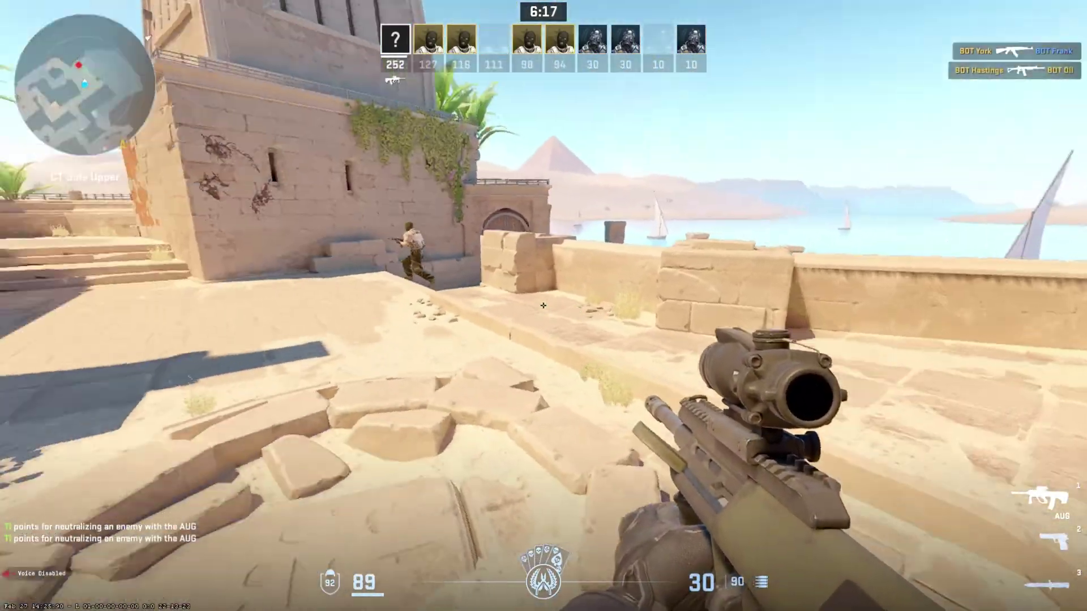
right_click(544, 305)
left_click(543, 306)
left_click(543, 306)
left_click(543, 306)
left_click(543, 306)
left_click(544, 305)
right_click(544, 305)
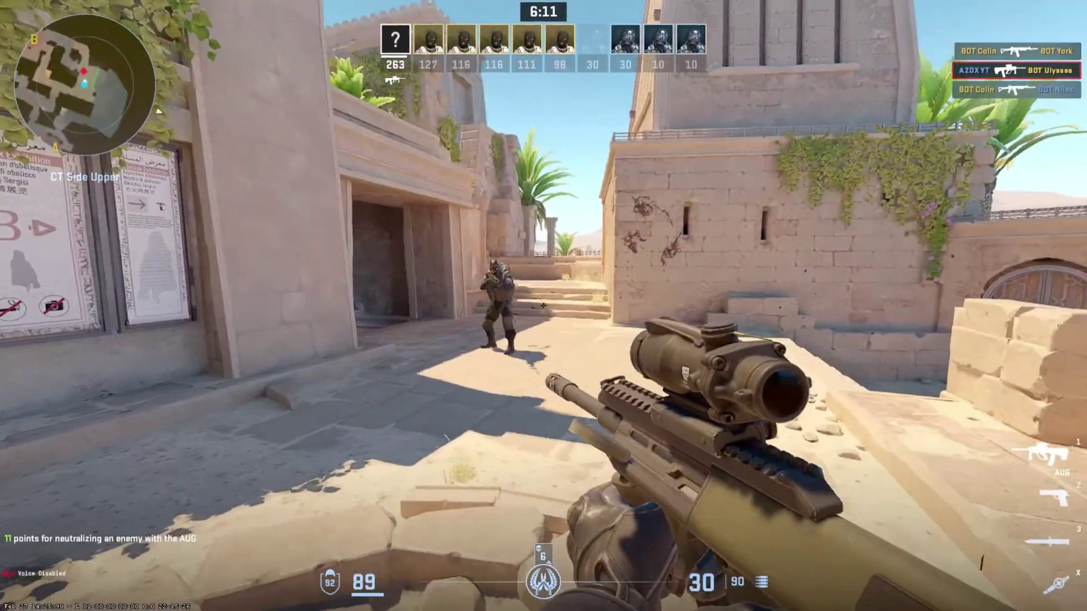
left_click(543, 306)
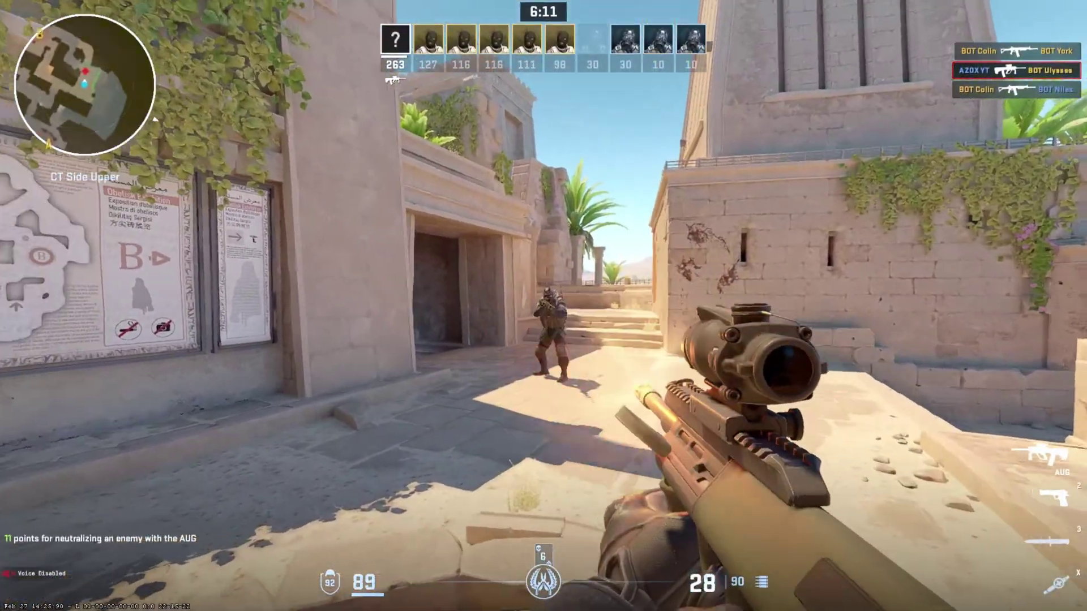
left_click(544, 306)
right_click(543, 306)
left_click(544, 306)
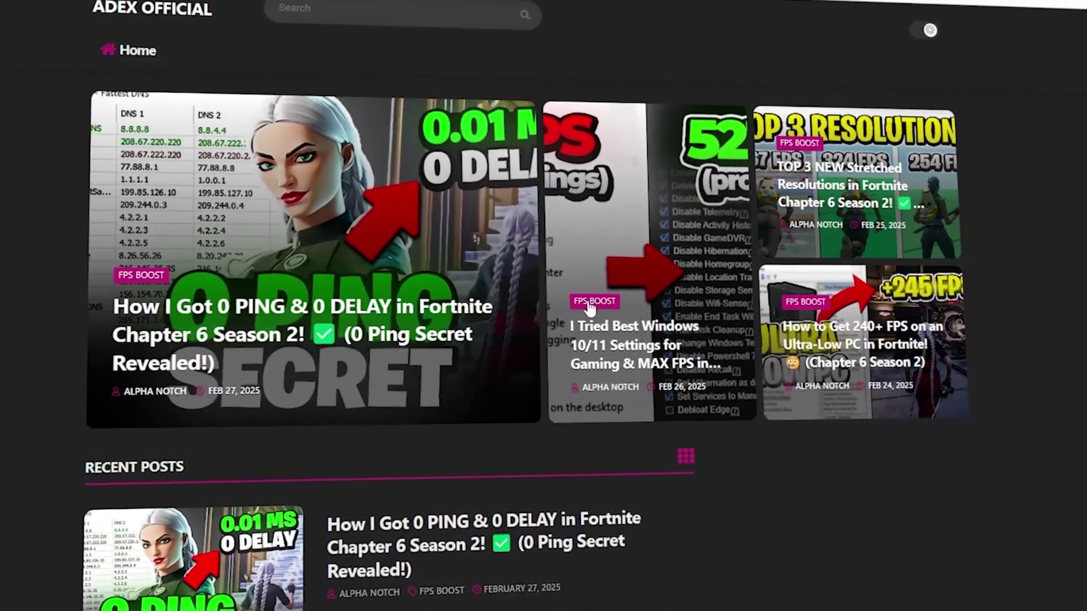
- Run OOSU10 from the 7-O&O Shutup 10 folder with administrator permission and apply only the recommended settings
double_click(381, 114)
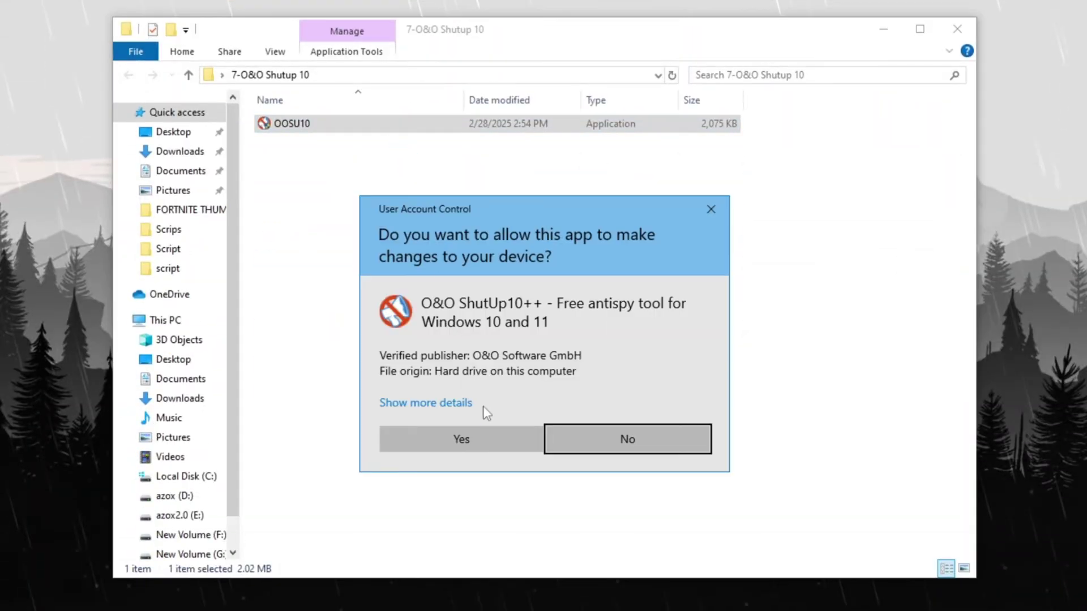
left_click(478, 438)
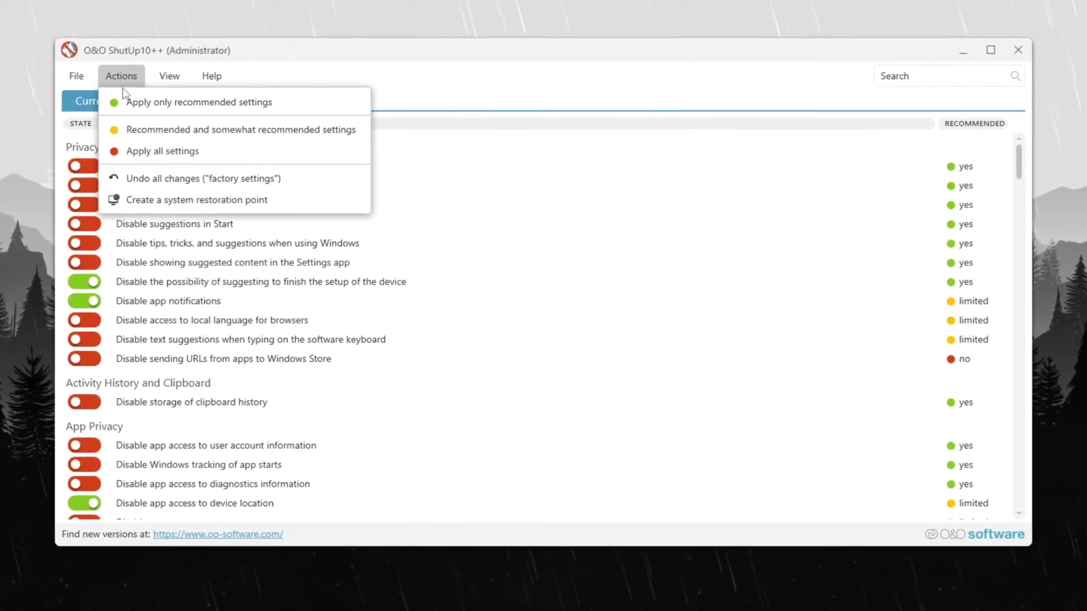
left_click(169, 101)
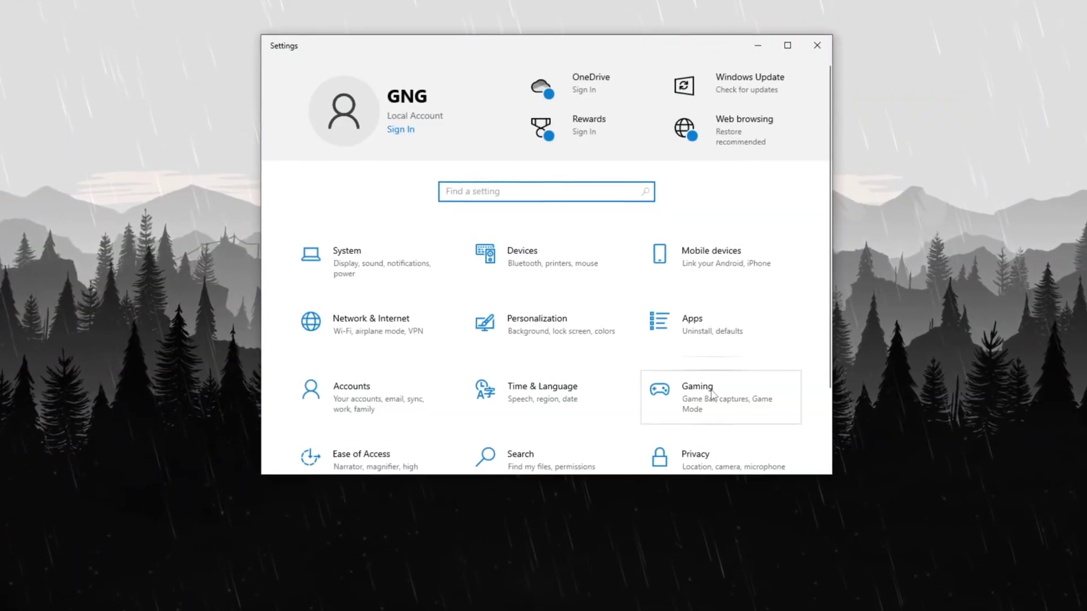
- Go through the Game Bar and Game Mode pages of the gaming settings and open the graphics performance options for cs2
left_click(712, 395)
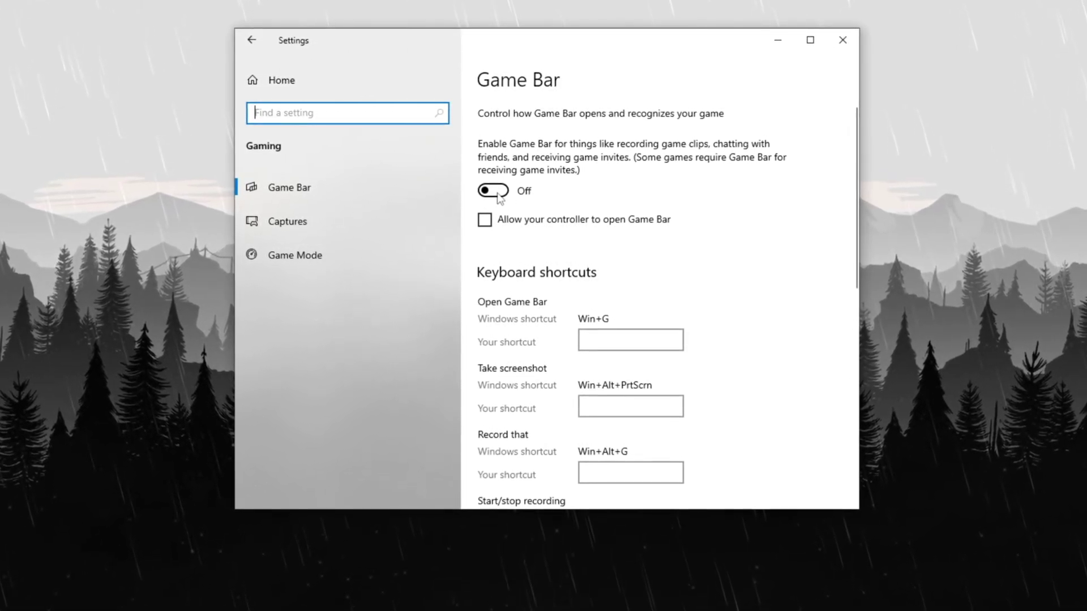
left_click(310, 256)
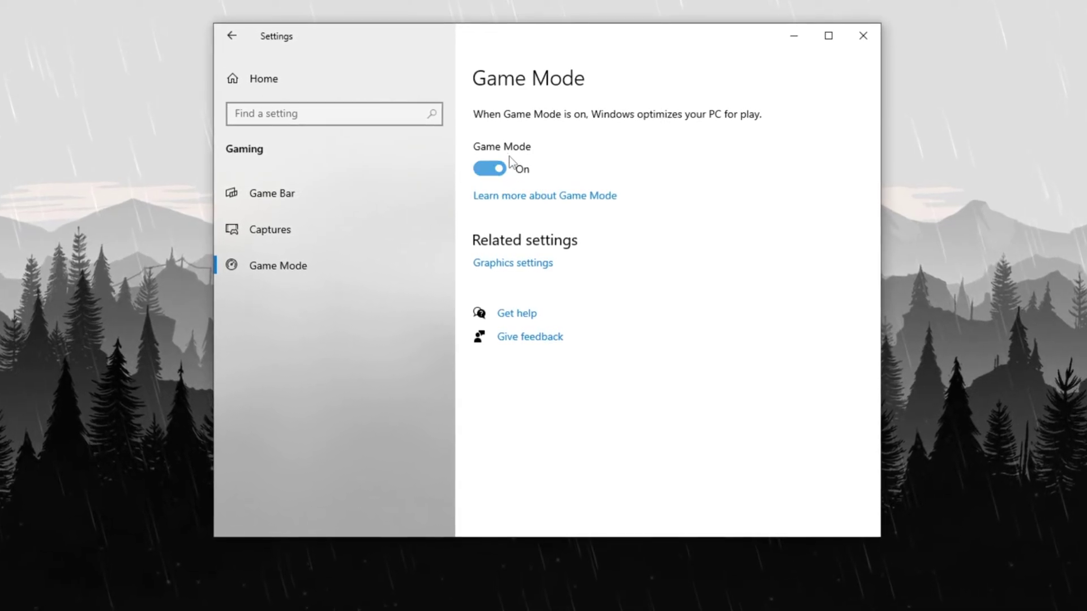
left_click(501, 272)
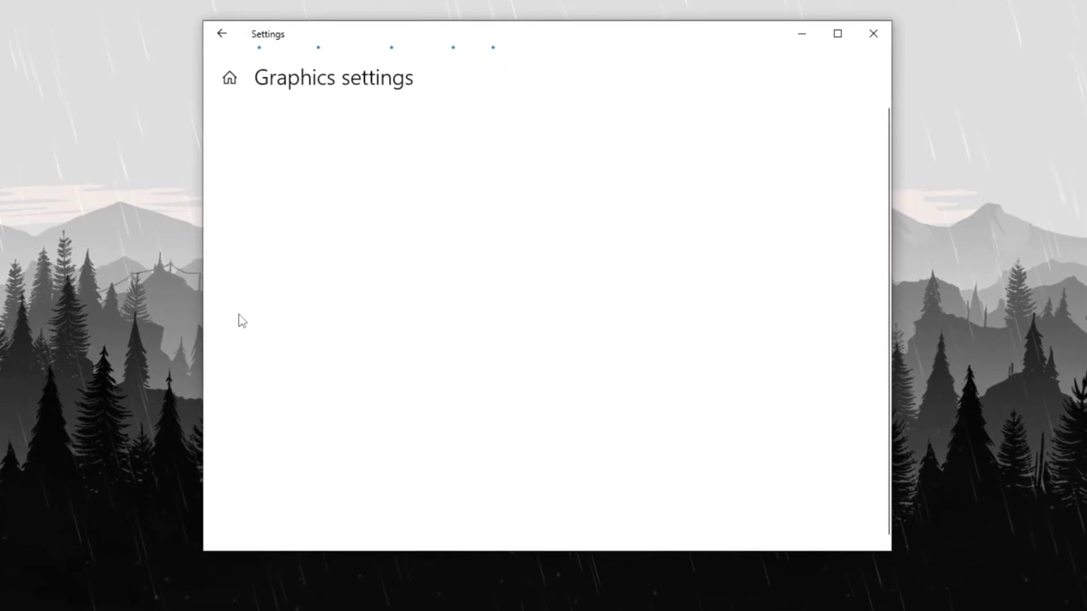
left_click(315, 452)
scroll(337, 404, "down", 3)
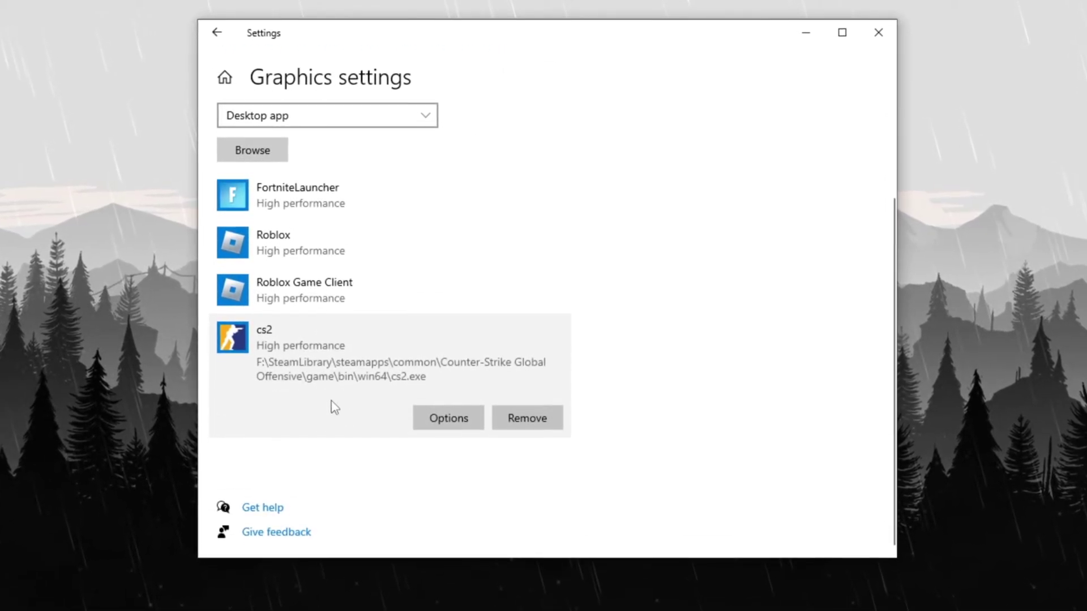
left_click(428, 420)
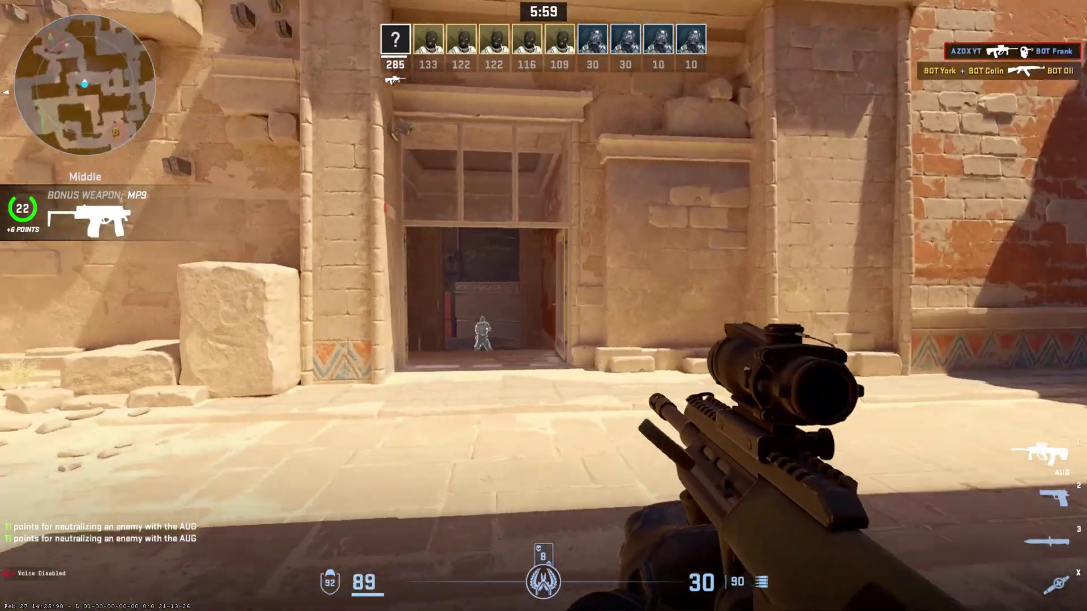
right_click(544, 305)
left_click_drag(543, 306, 544, 306)
right_click(543, 306)
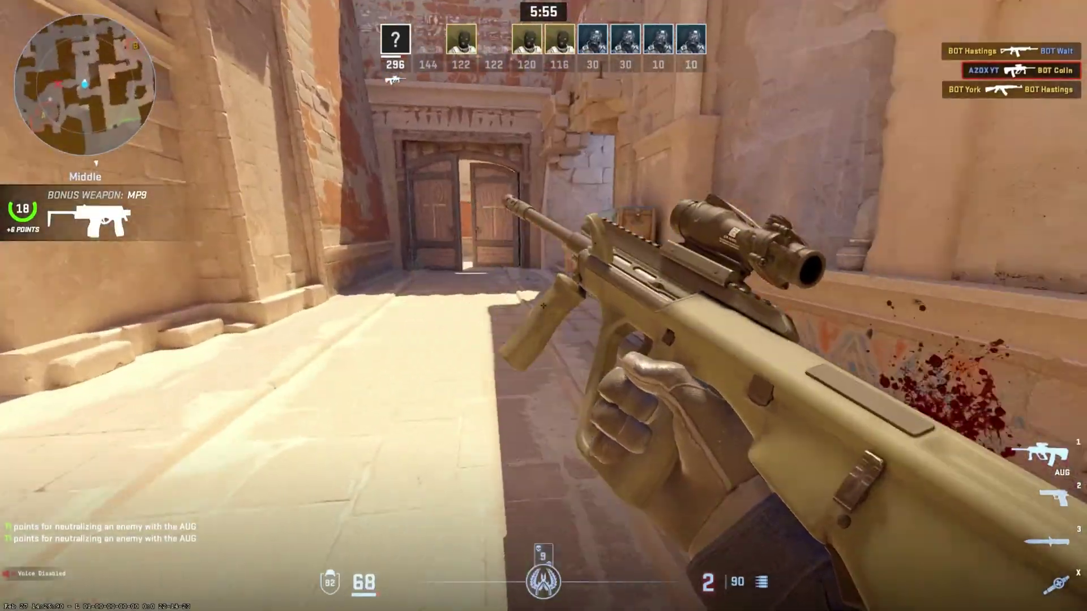
key("r")
key("w")
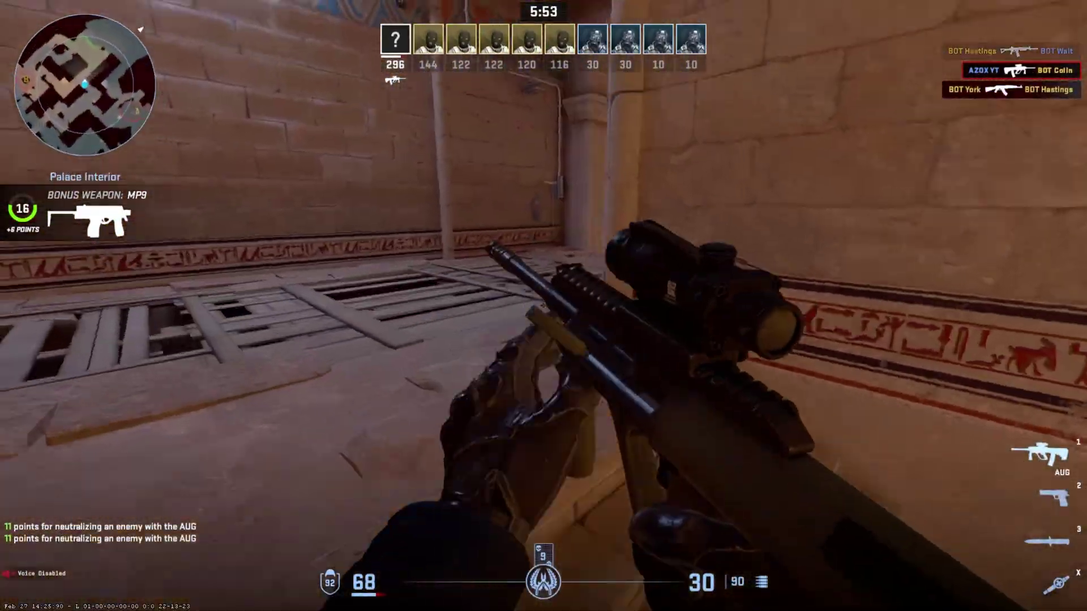
key("x")
left_click(544, 306)
key("w")
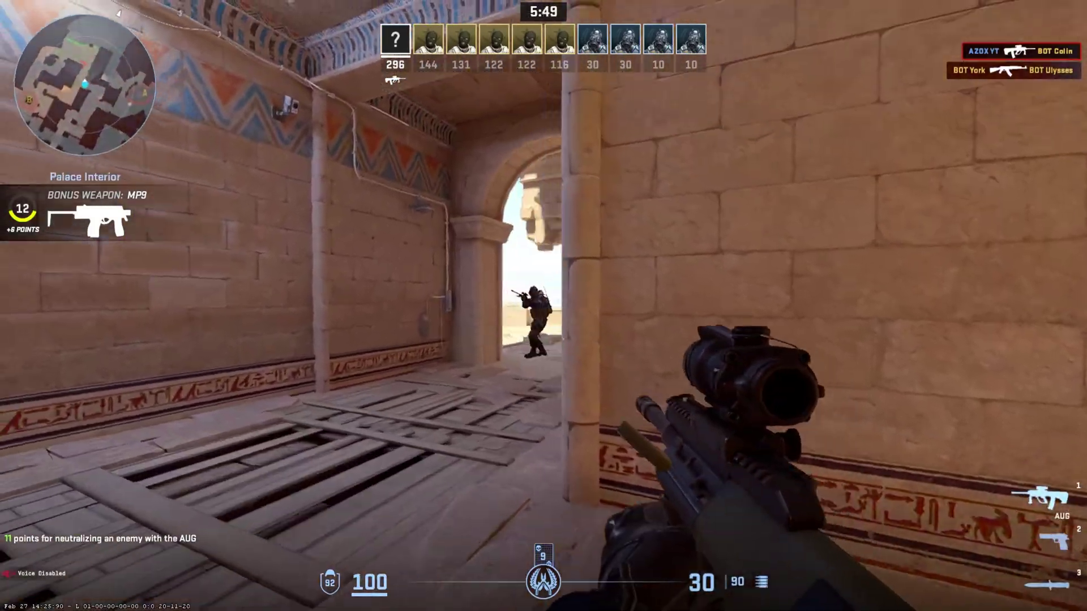
left_click(544, 305)
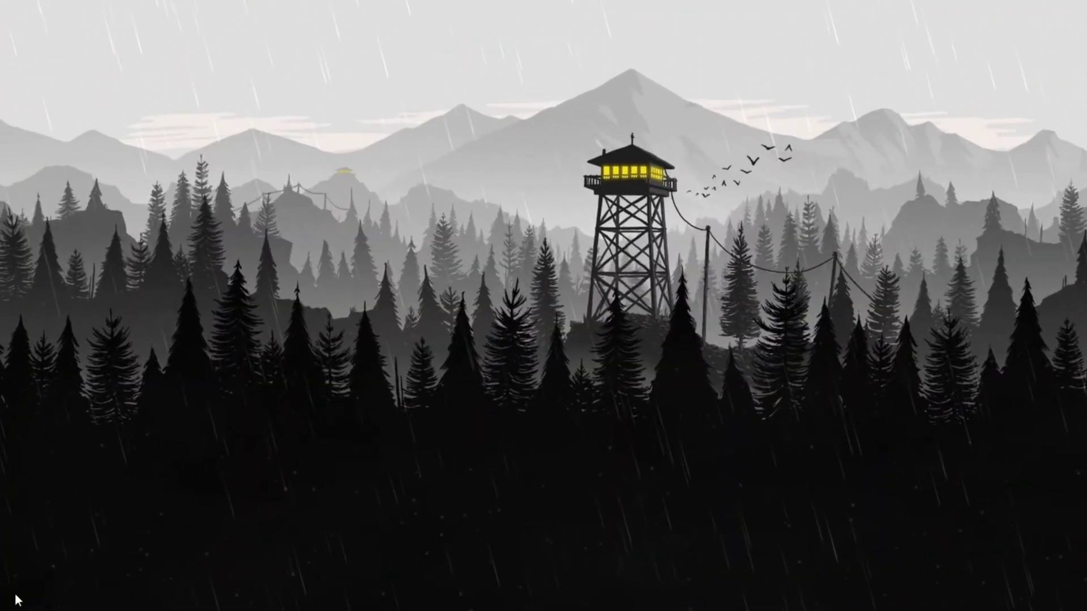
- Open Device Manager and bring up the available actions for the High precision event timer under System devices
key("super+x")
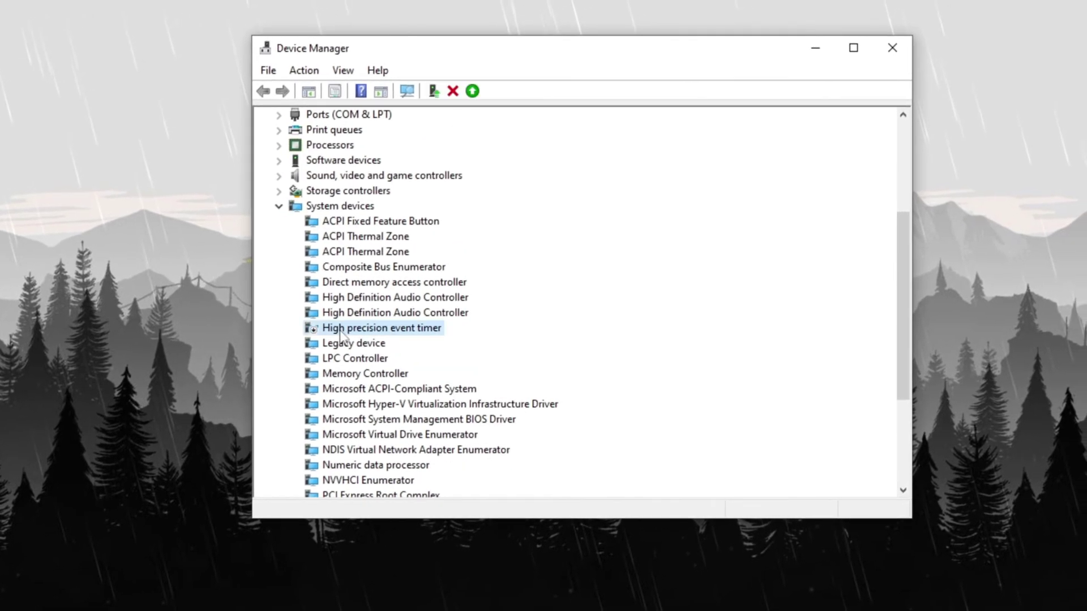
right_click(360, 268)
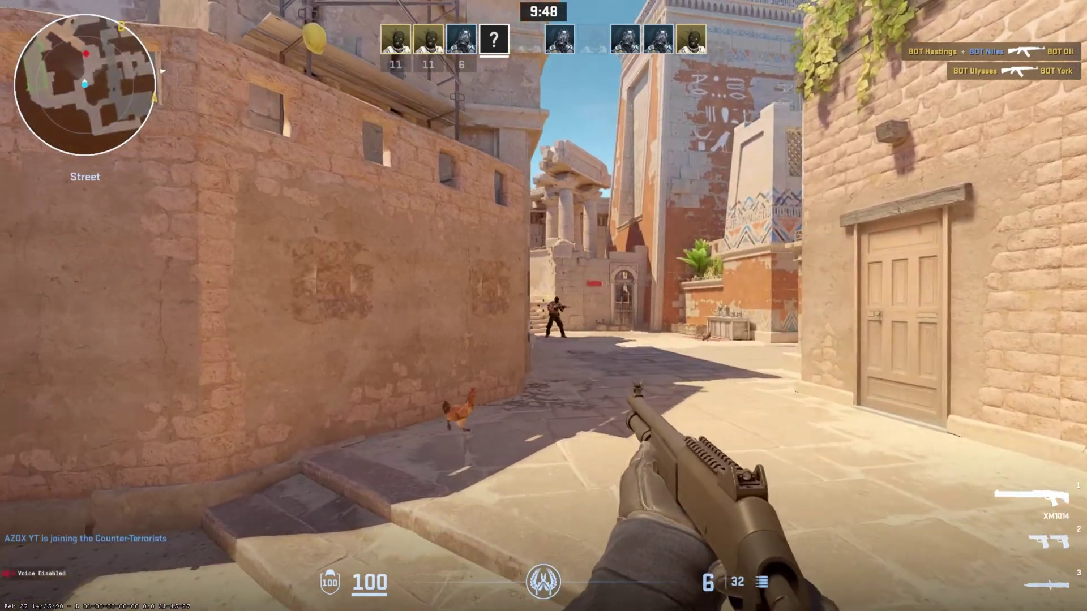
left_click(543, 305)
left_click(543, 306)
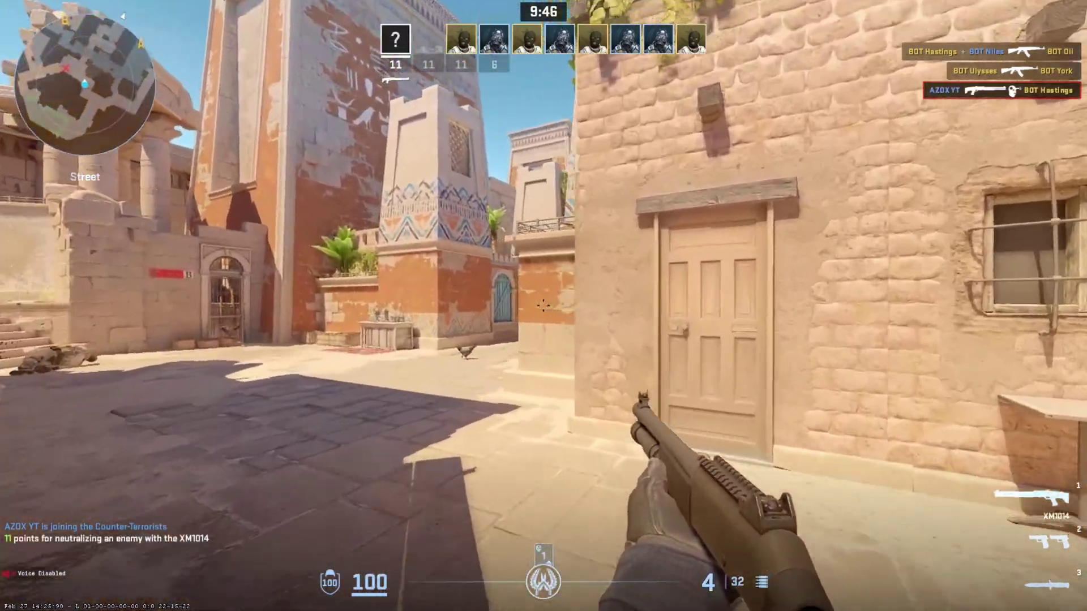
key("w")
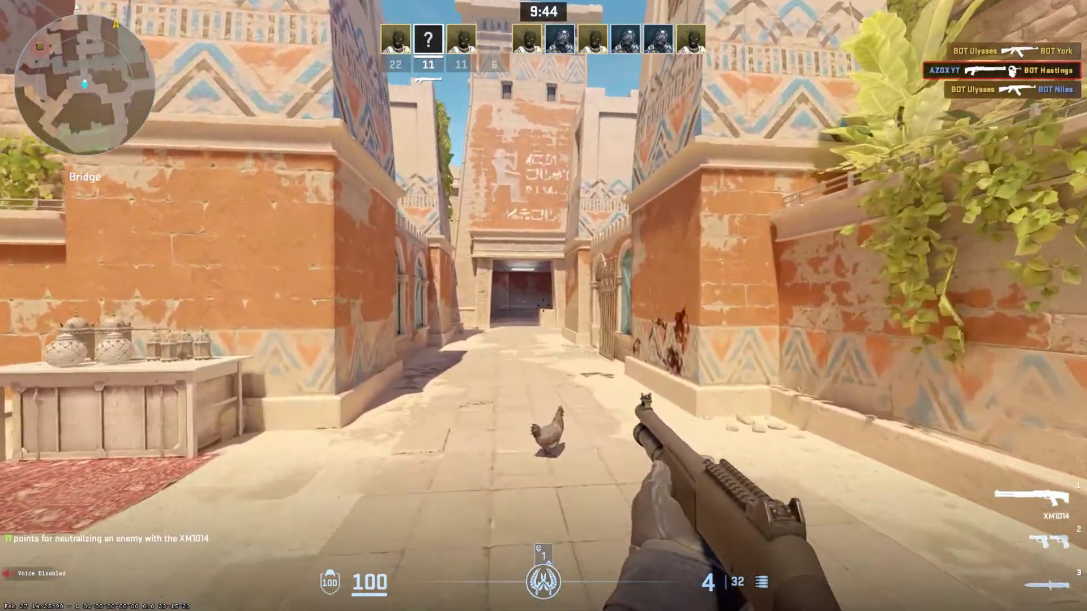
key("w")
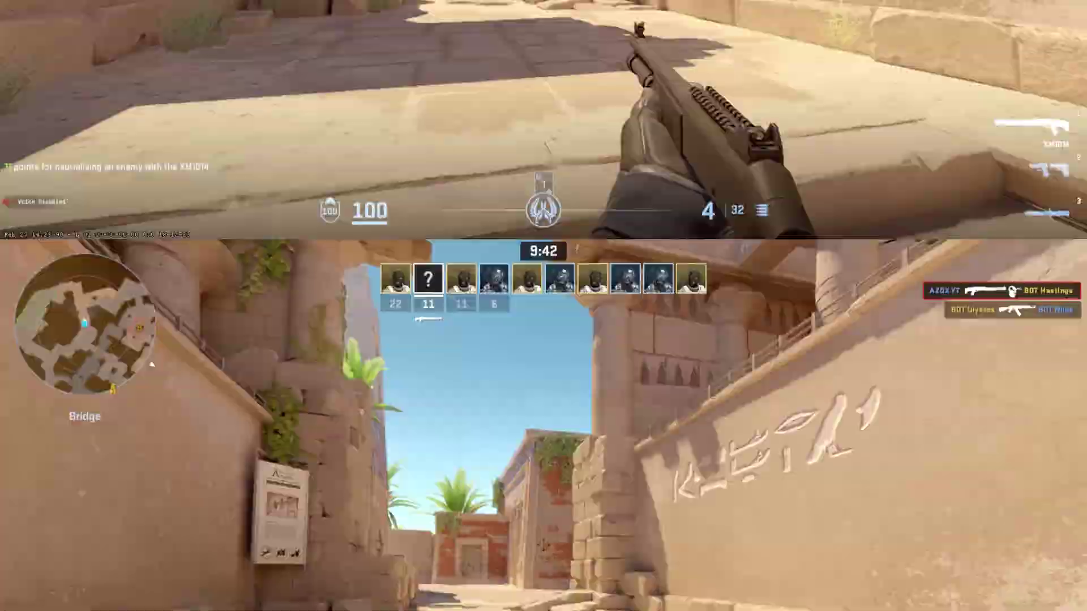
key("w")
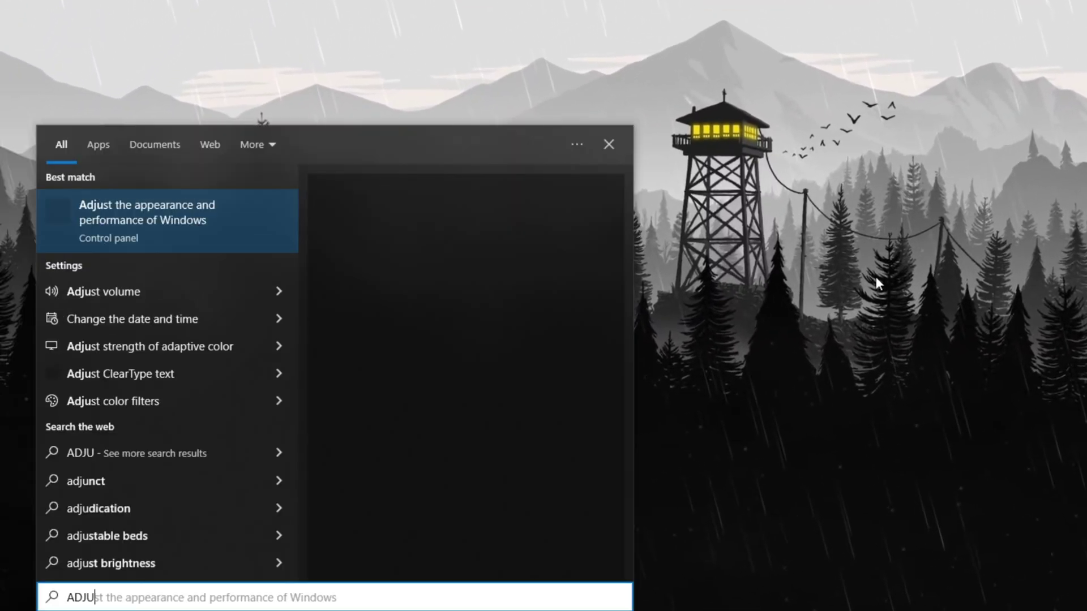
- In Performance Options, use custom visual effects with only window shadows, thumbnails and smooth screen fonts enabled, and open the advanced settings
key("Return")
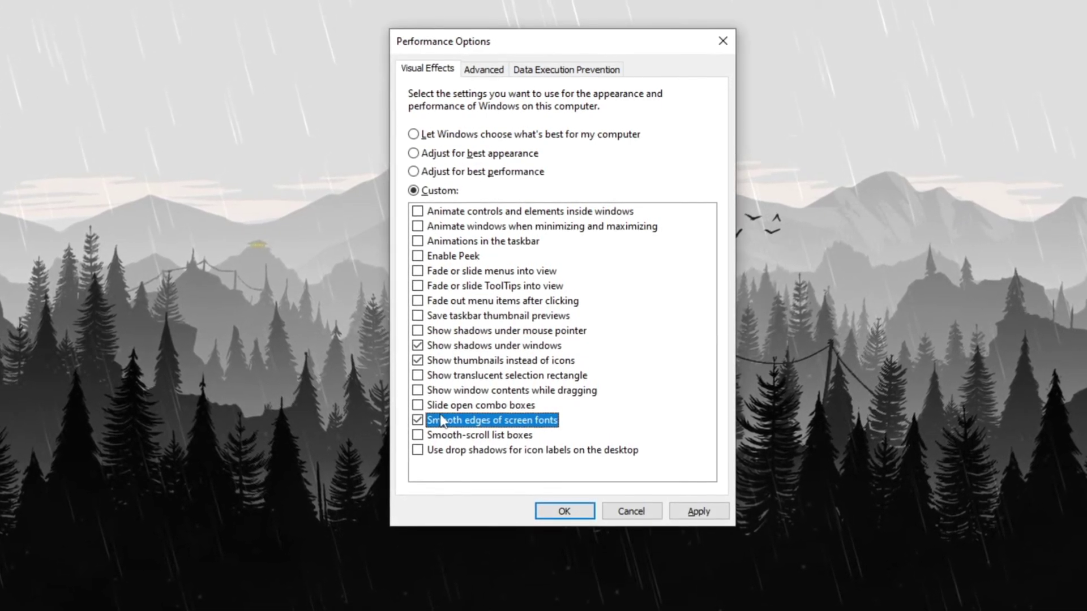
left_click(480, 71)
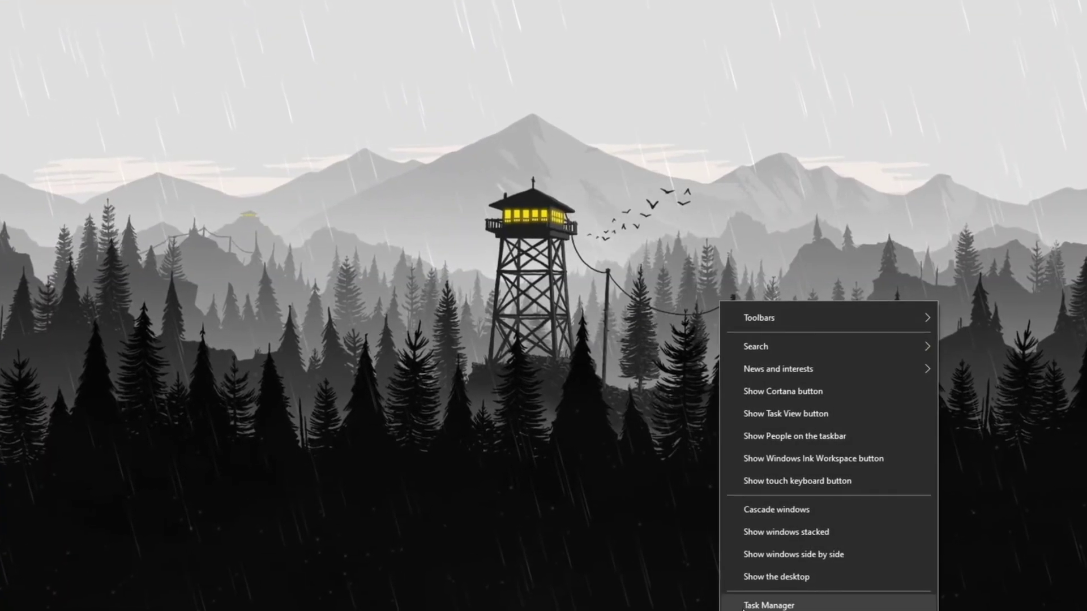
- Open Task Manager and review which startup programs are enabled or disabled
left_click(768, 605)
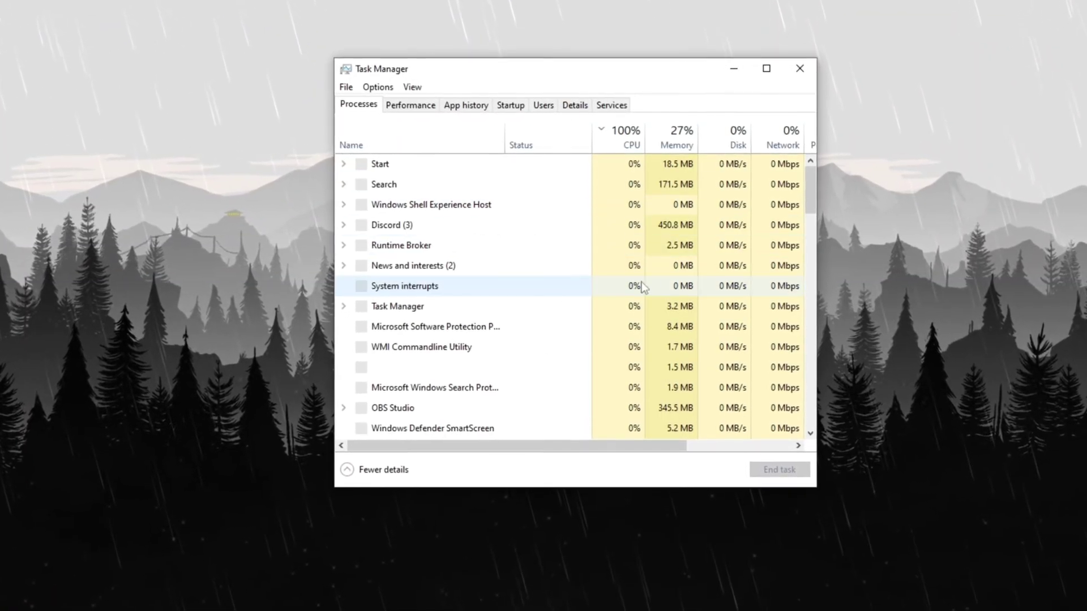
left_click(511, 105)
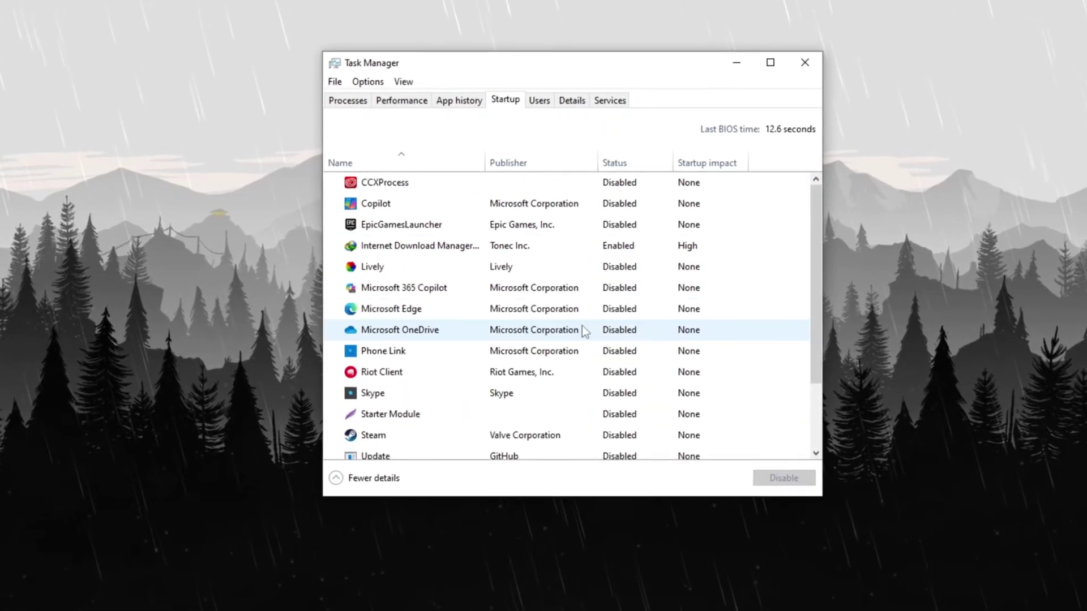
scroll(572, 230, "down", 2)
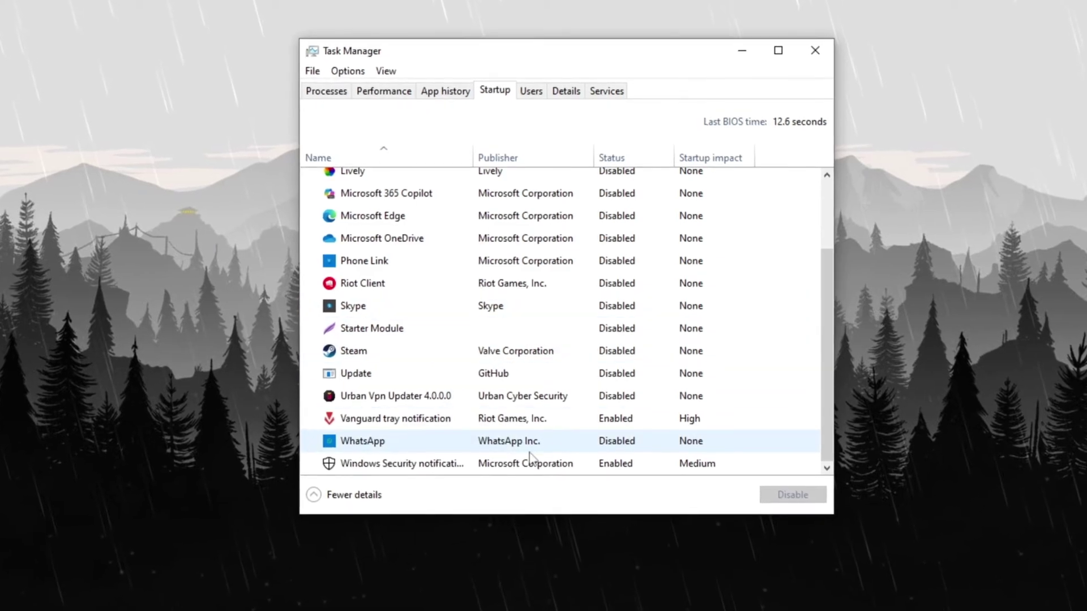
scroll(622, 396, "up", 2)
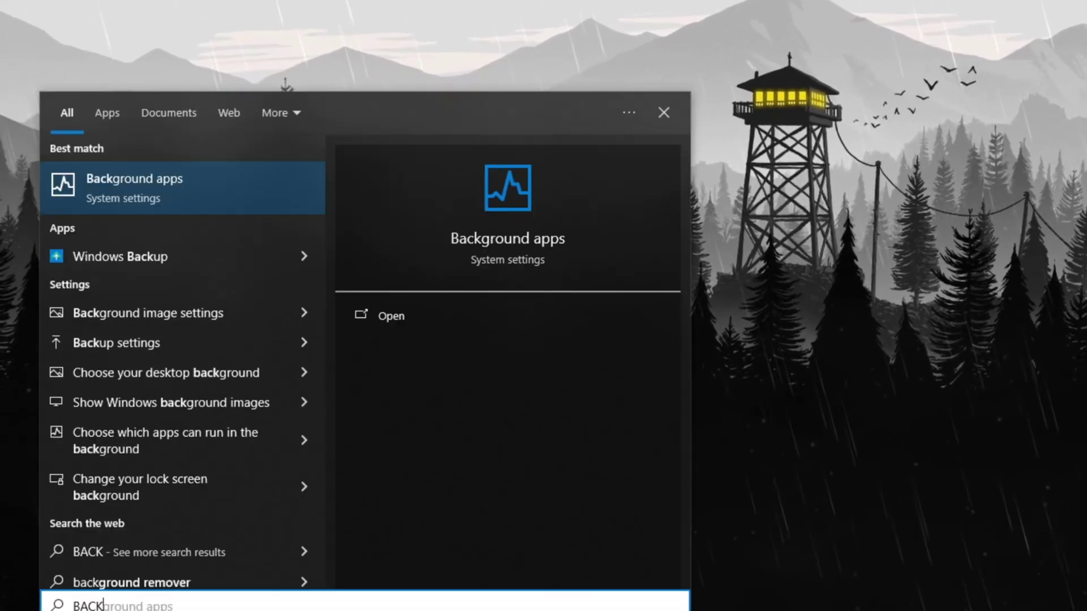
- Open the Background apps privacy settings and review the background permission of the listed apps
key("Return")
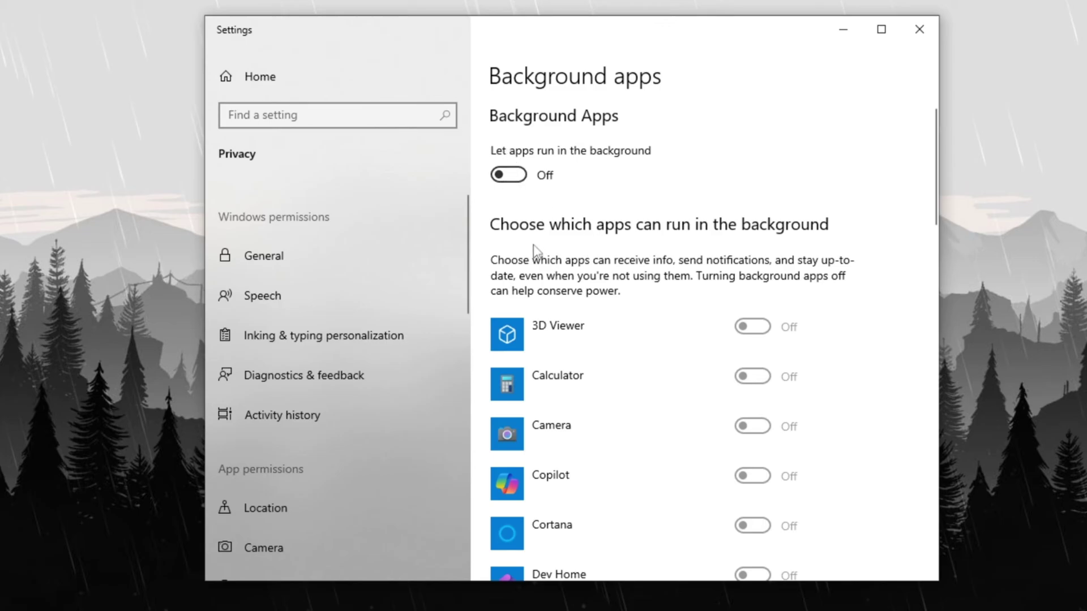
scroll(686, 296, "down", 10)
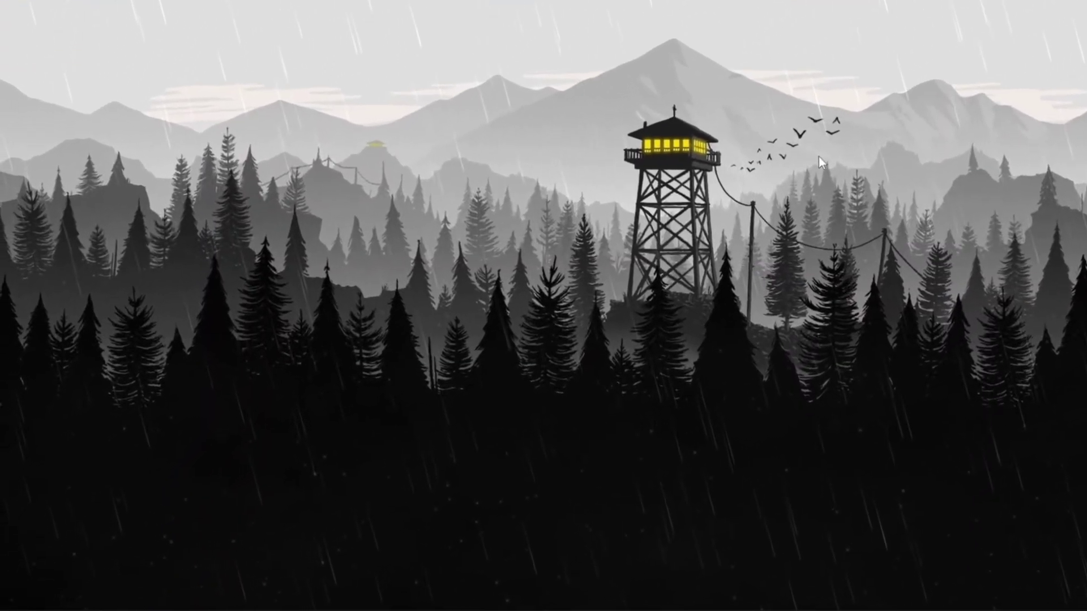
- Open System Configuration and set the number of processors to 4 in the advanced boot options
key("super+r")
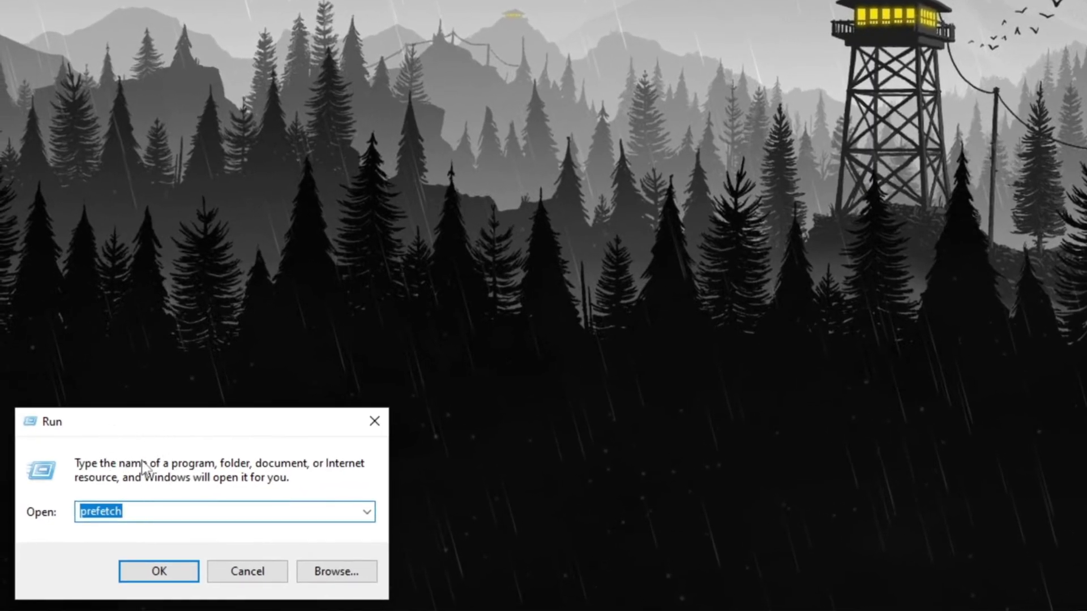
left_click(160, 573)
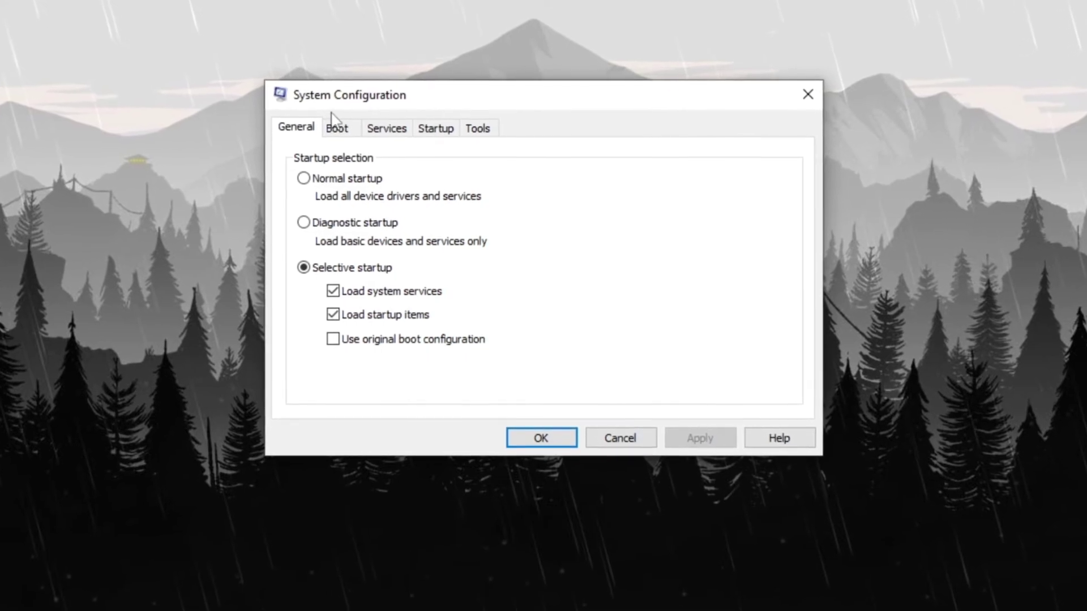
left_click(339, 129)
left_click(343, 271)
left_click(364, 118)
left_click(365, 118)
left_click(475, 144)
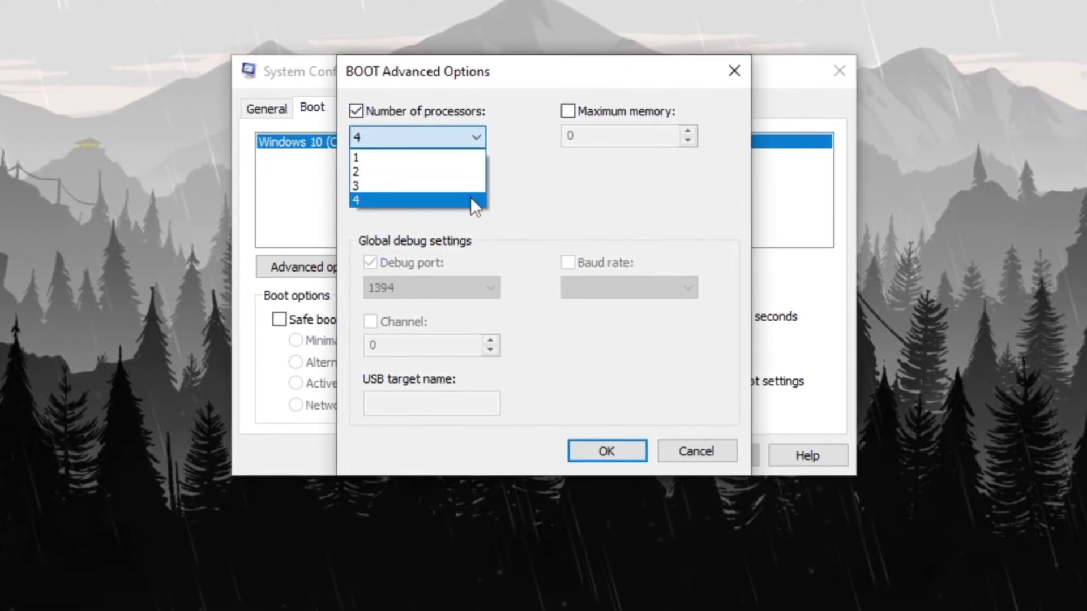
left_click(470, 200)
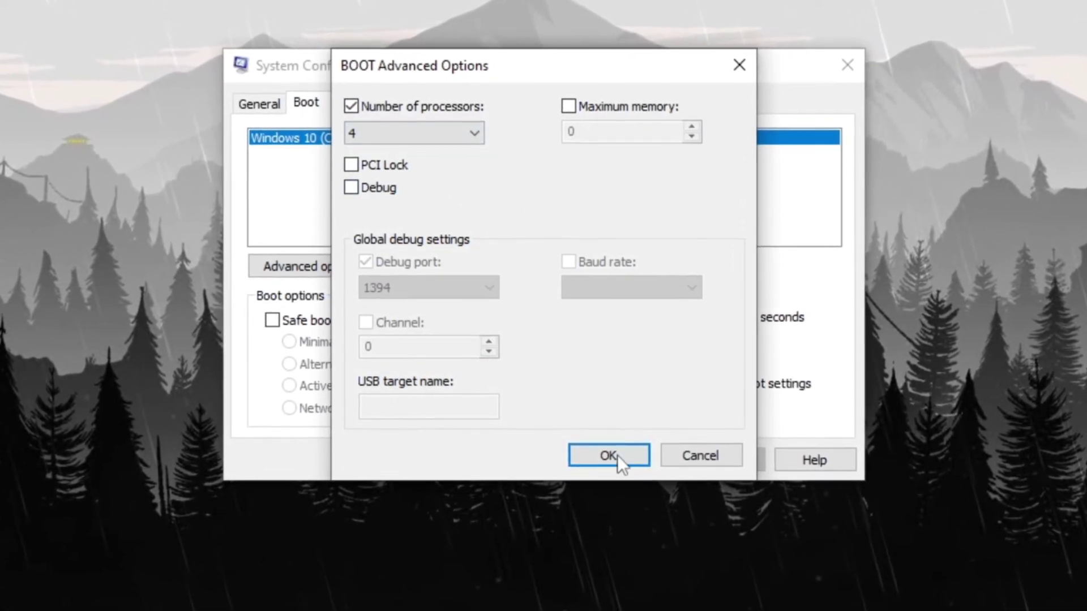
left_click(617, 455)
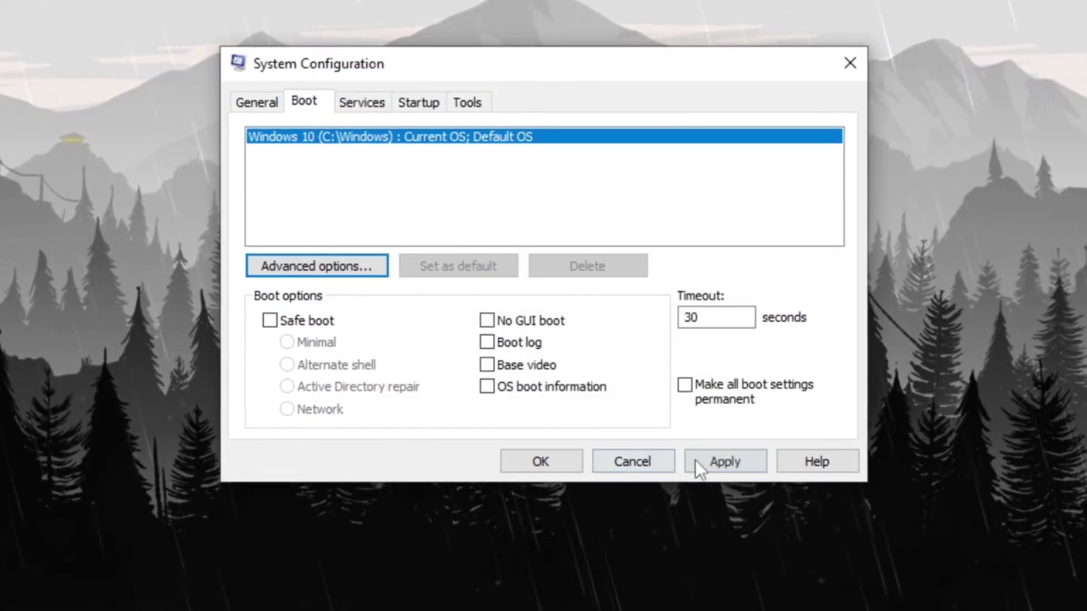
- Apply the boot configuration changes and exit System Configuration without restarting
left_click(697, 467)
left_click(570, 462)
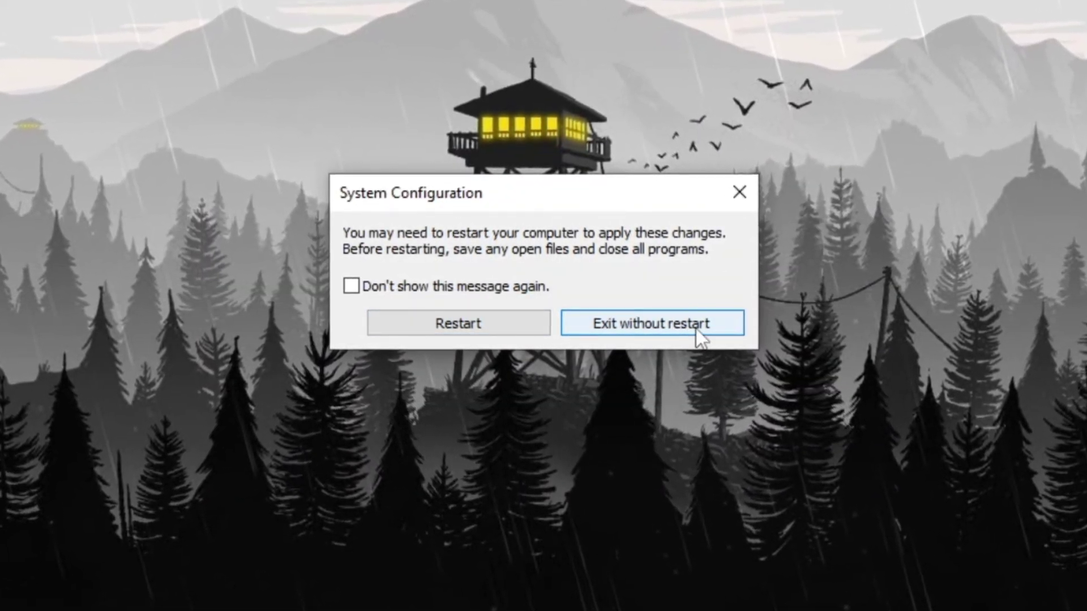
left_click(698, 329)
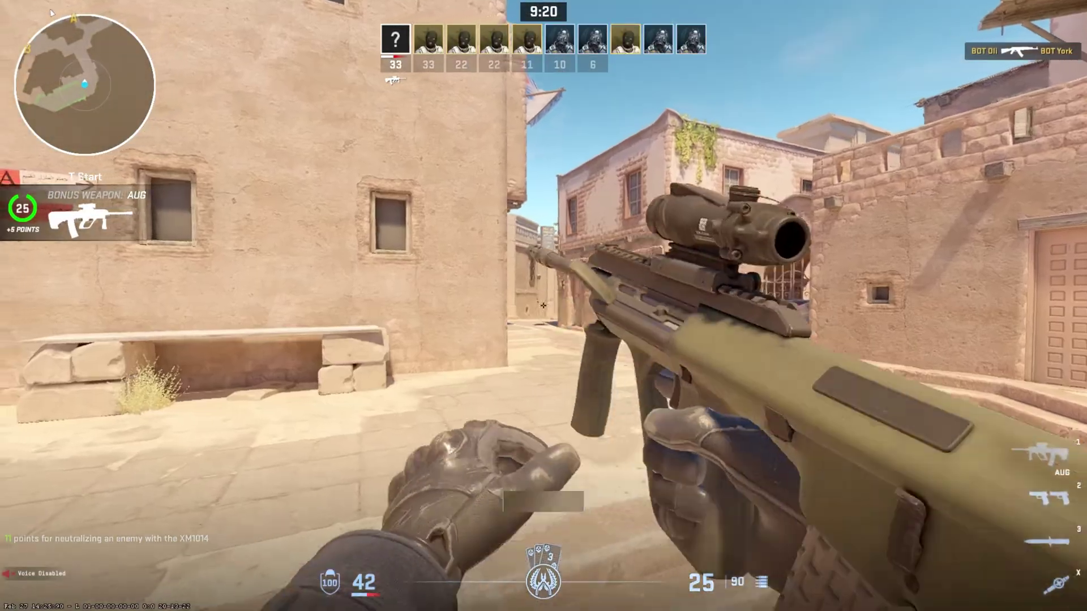
mouse_move(69, 6)
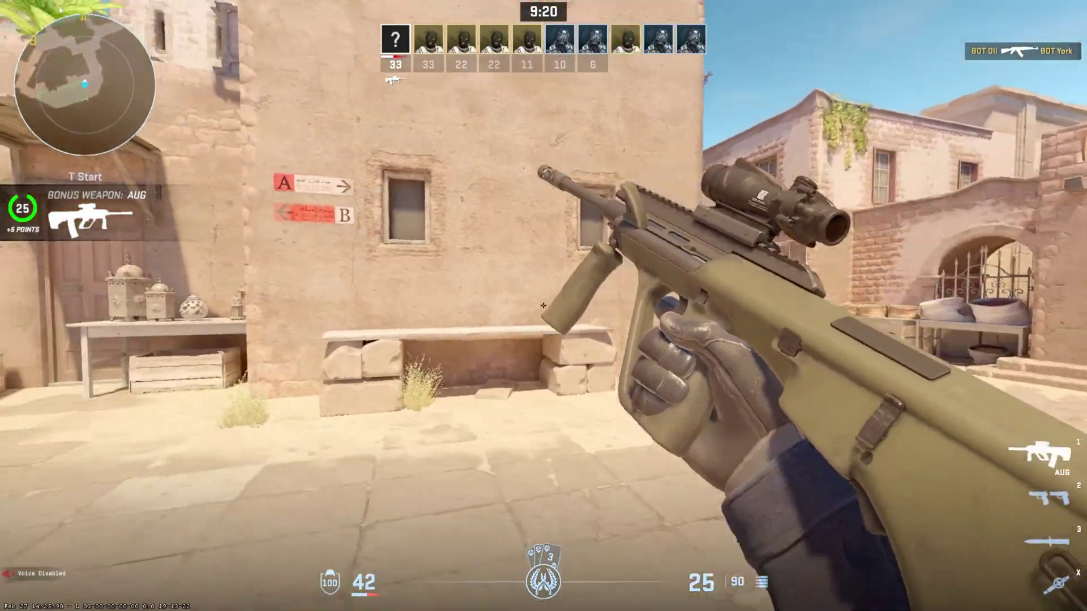
key("w")
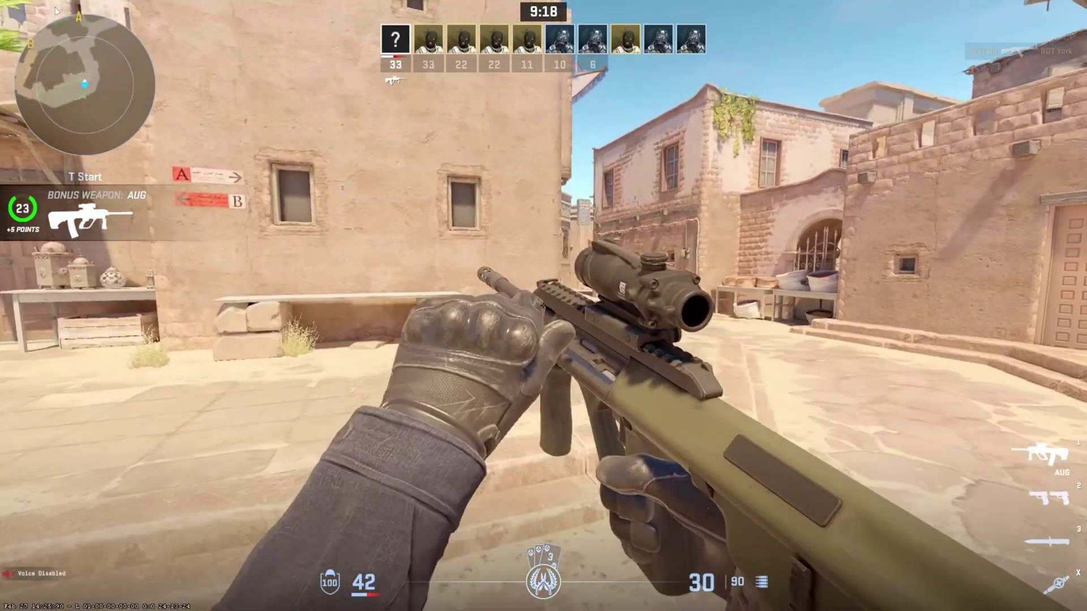
key("w")
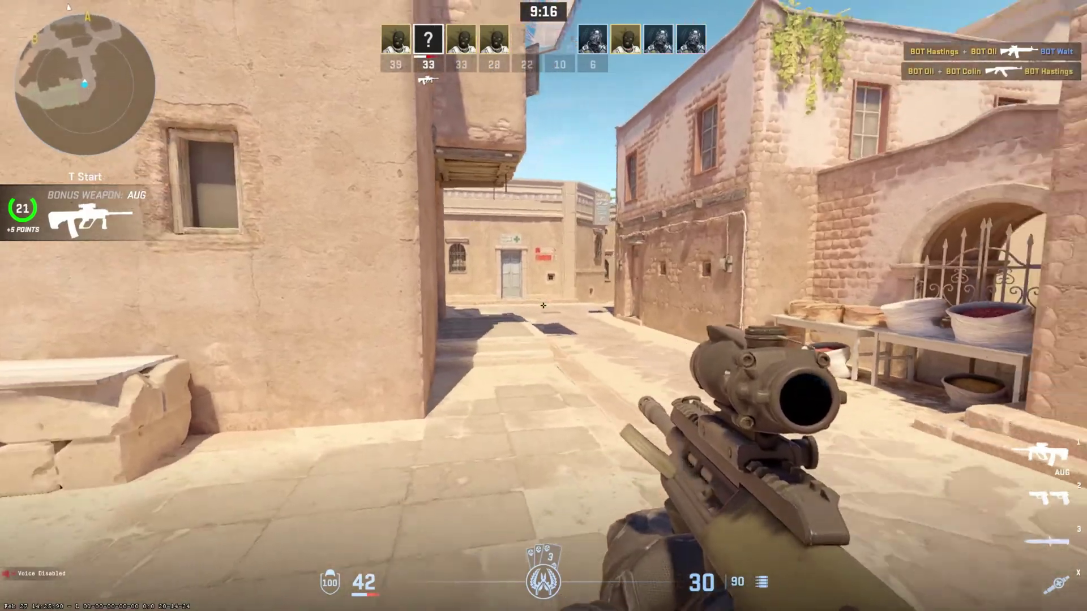
key("w")
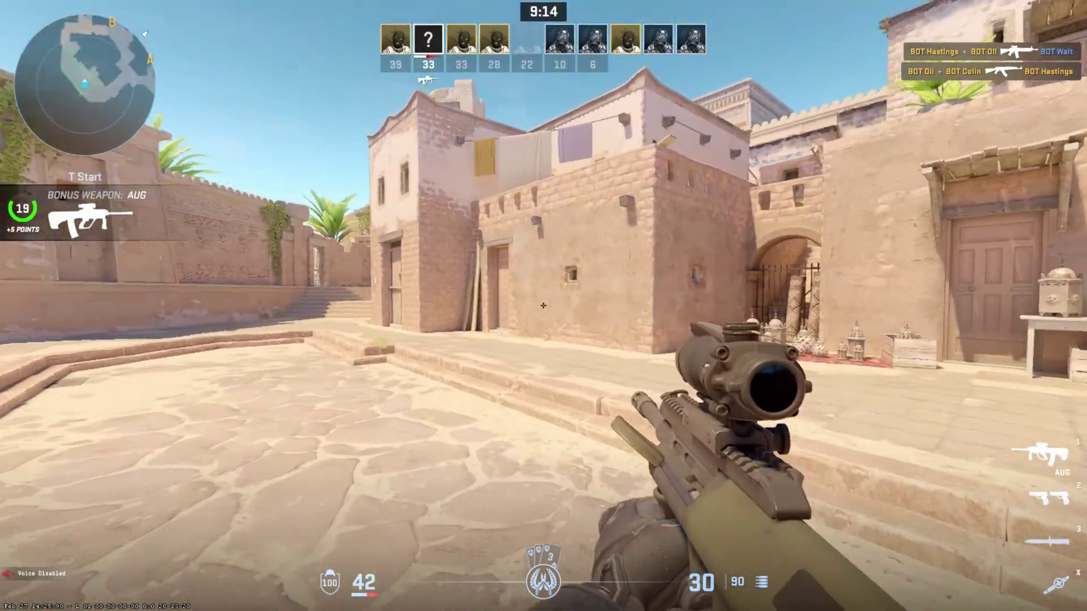
key("w")
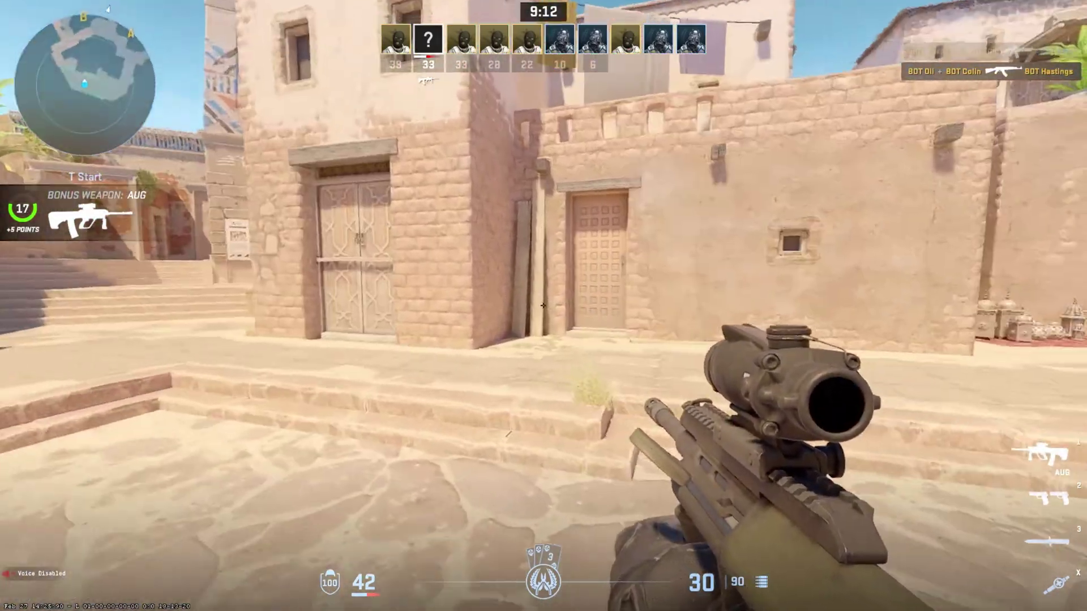
key("w")
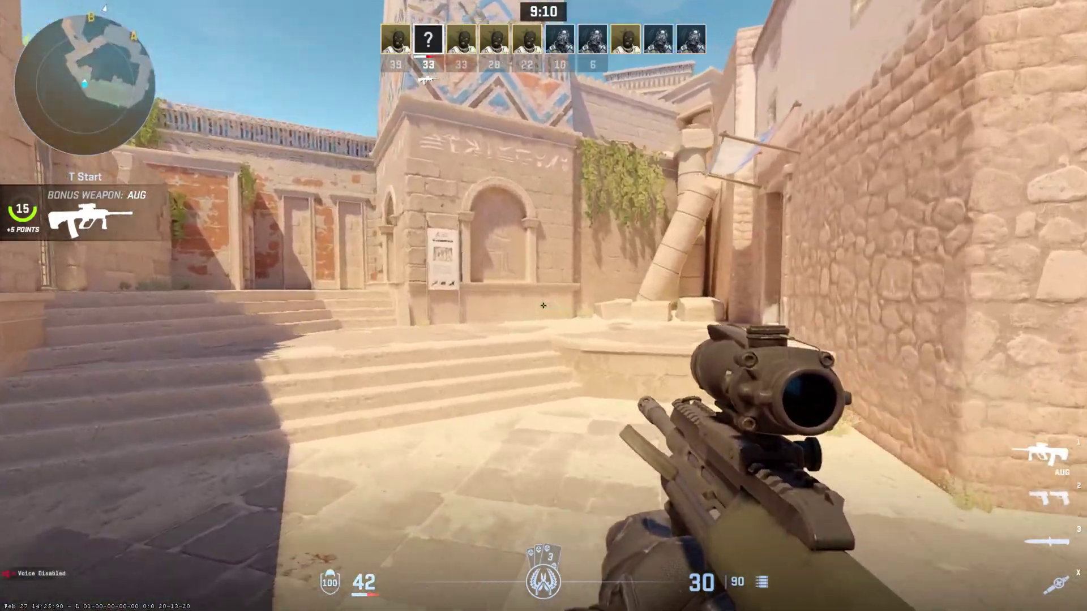
key("w")
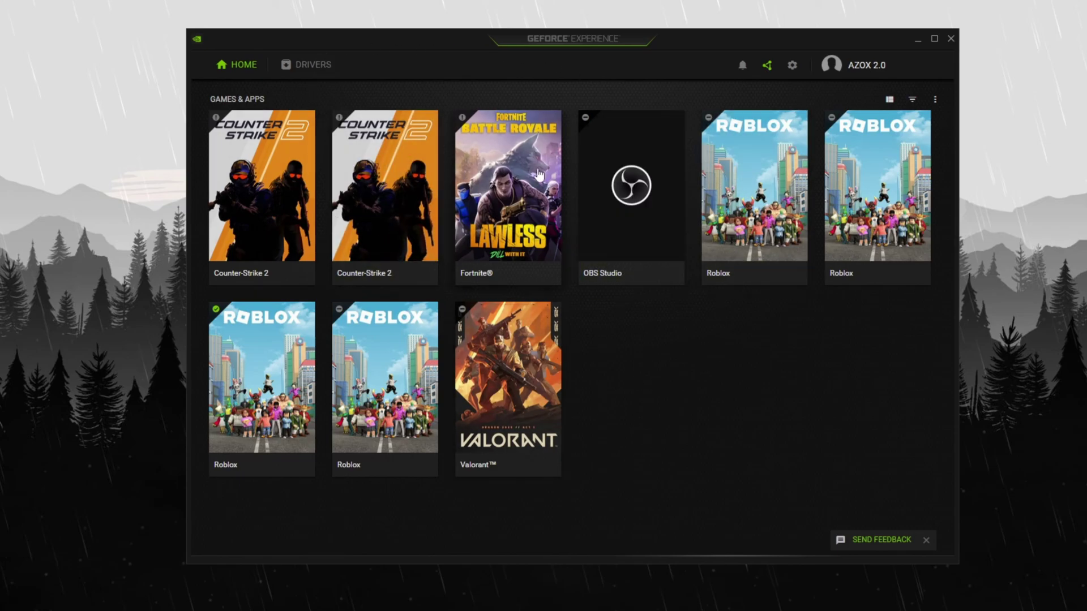
- Check the graphics driver status in GeForce Experience and review the general settings for in-game overlay and image scaling
left_click(313, 65)
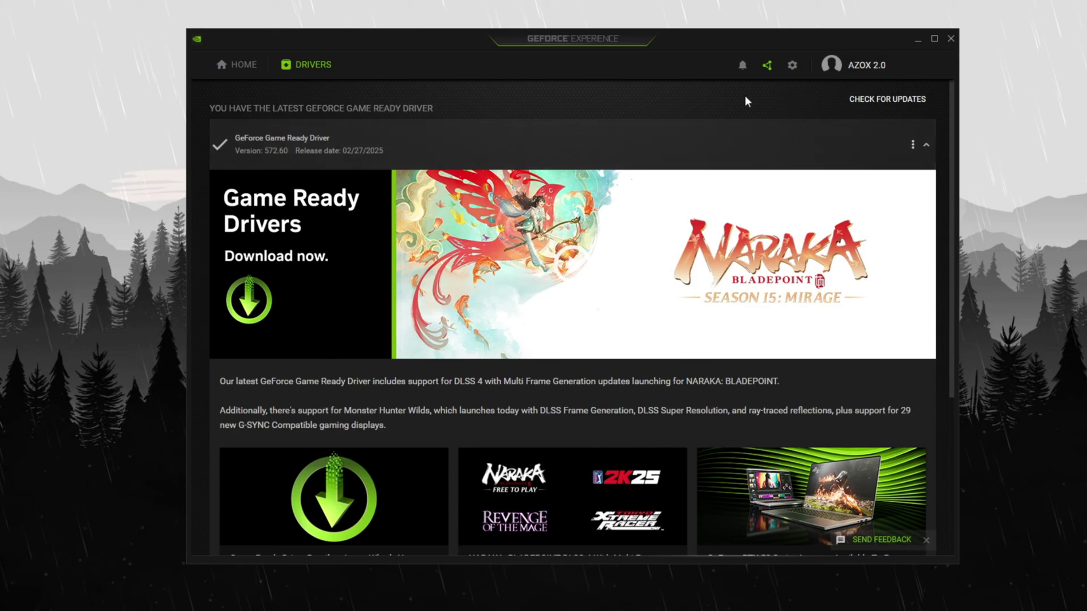
left_click(787, 67)
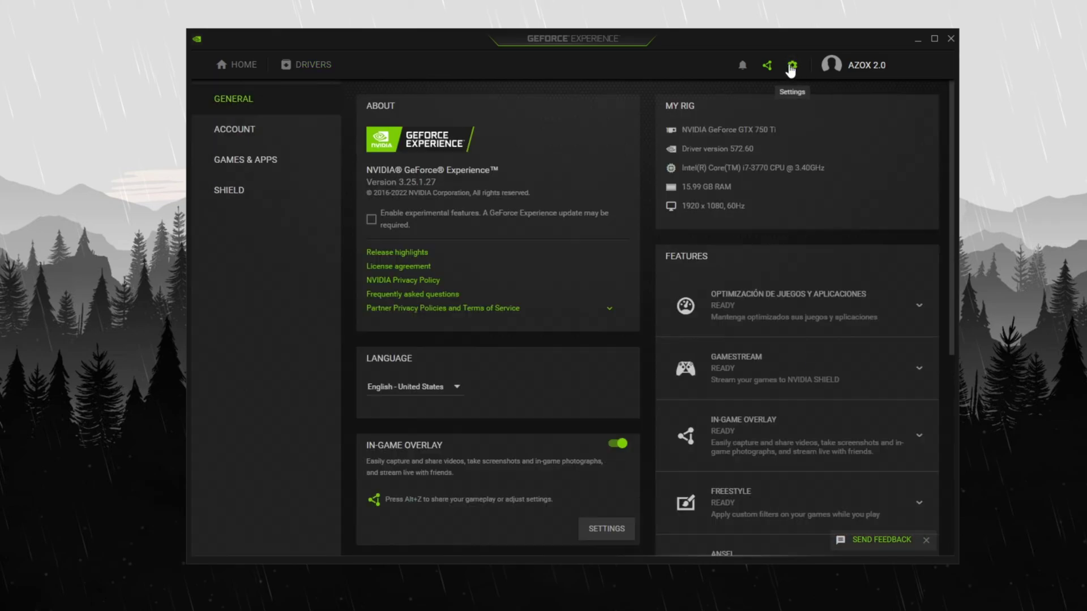
scroll(641, 287, "down", 5)
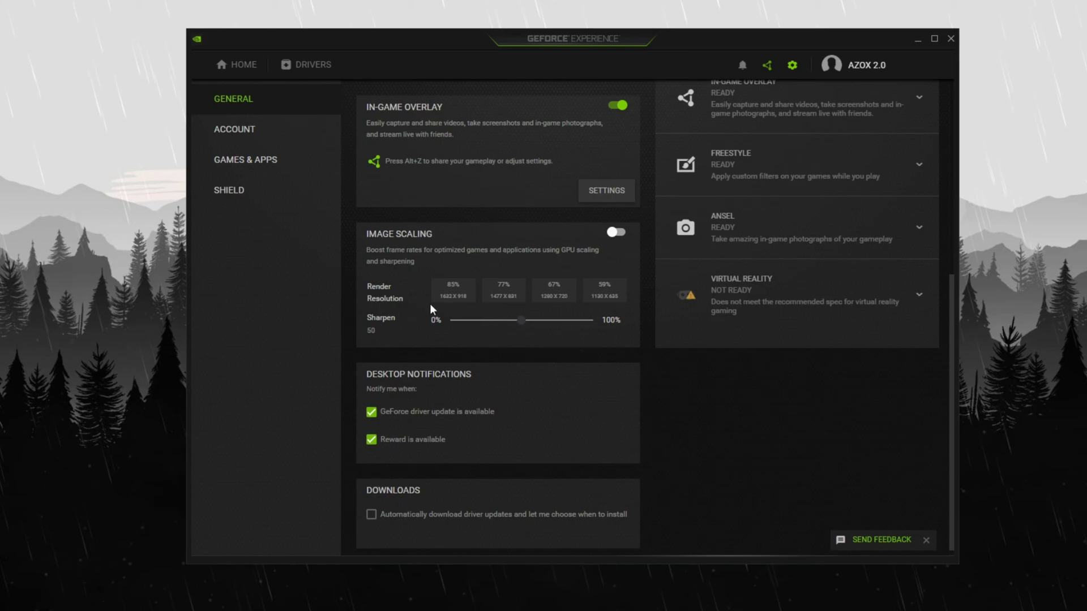
scroll(428, 306, "down", 1)
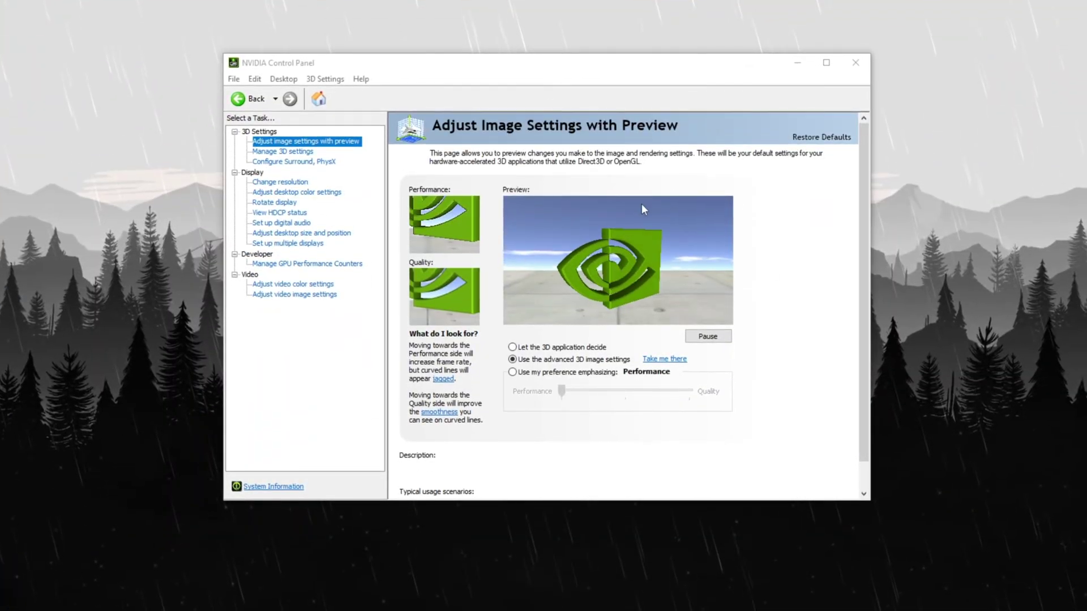
- In NVIDIA Control Panel, go from the advanced 3D image settings to Manage 3D Settings and review the Counter-strike 2 (cs2.exe) program settings
mouse_move(548, 362)
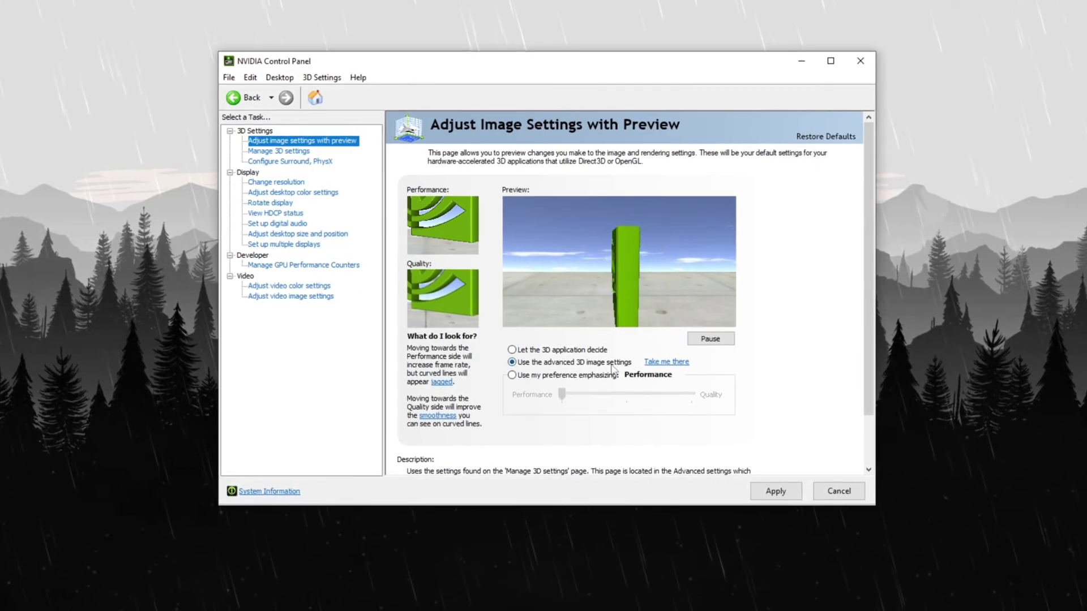
left_click(666, 362)
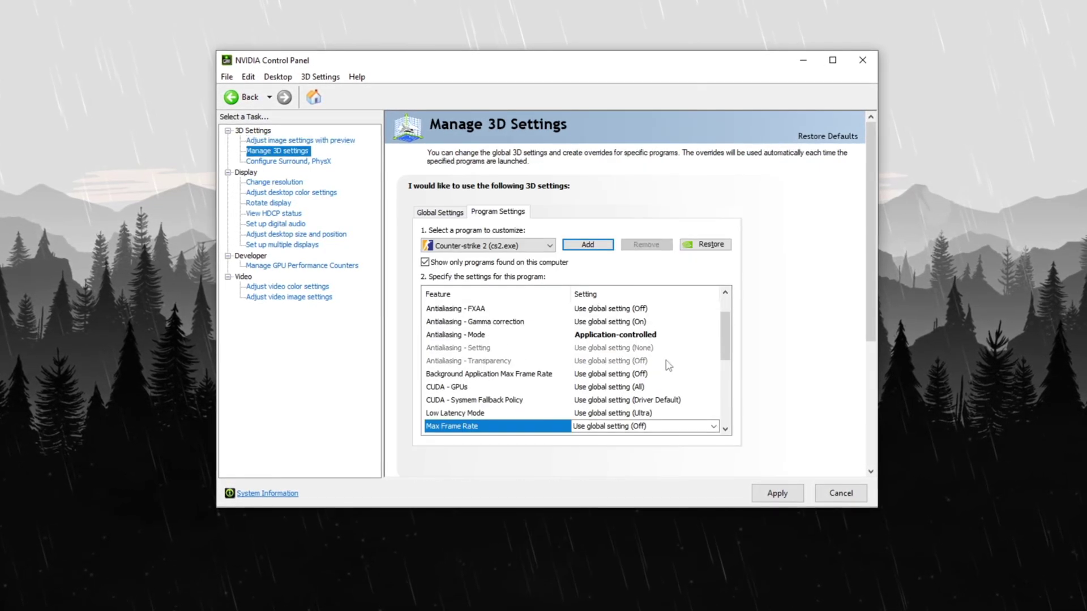
scroll(613, 357, "up", 1)
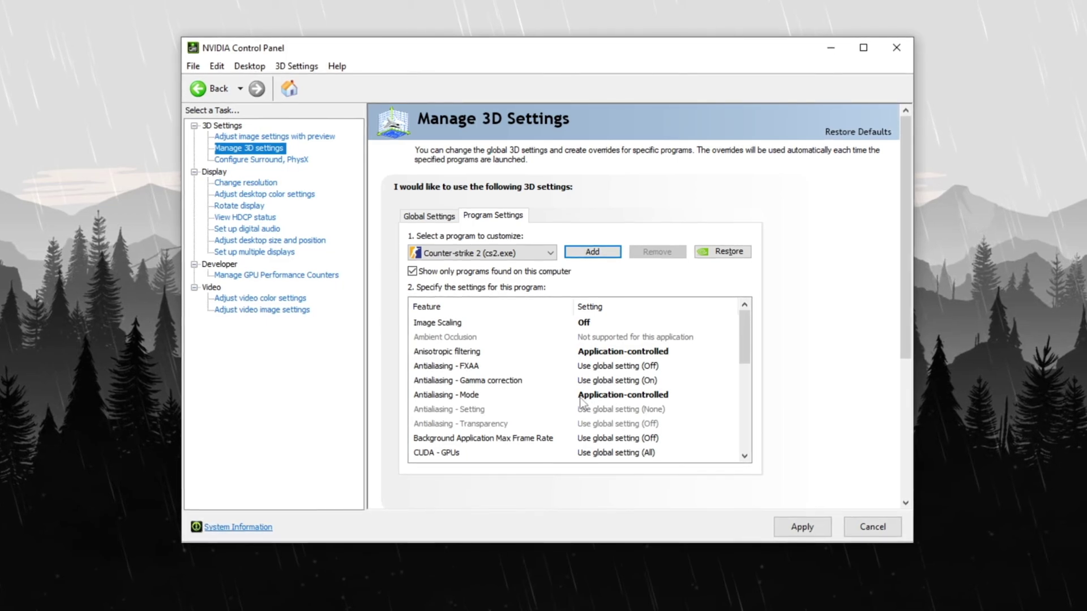
scroll(606, 436, "down", 2)
left_click(610, 438)
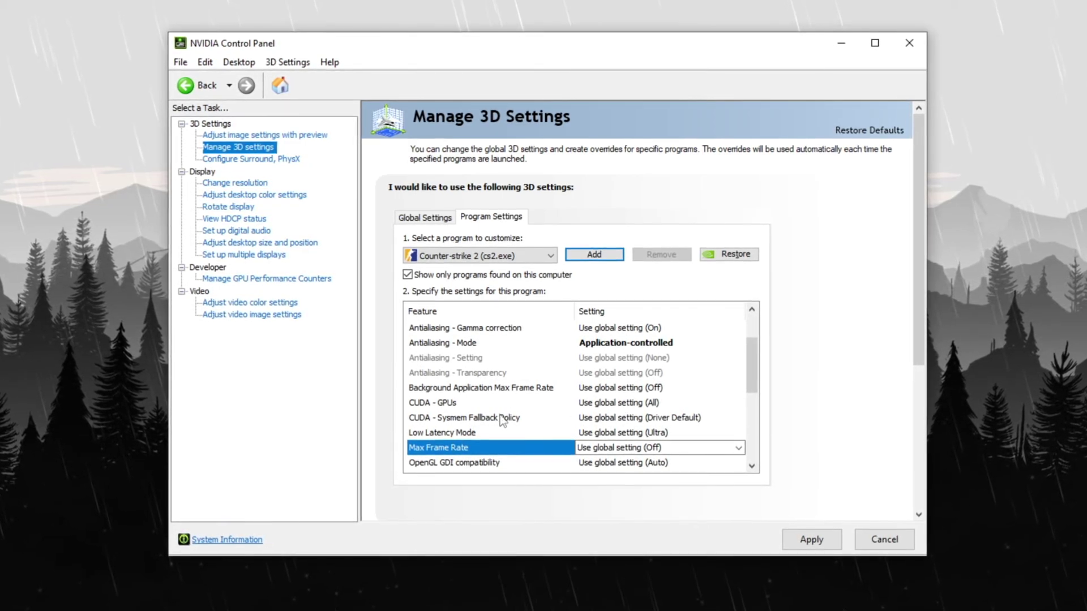
- For Counter-strike 2, set Low Latency Mode to Use global setting (Ultra) and confirm the Max Frame Rate setting
scroll(512, 416, "down", 2)
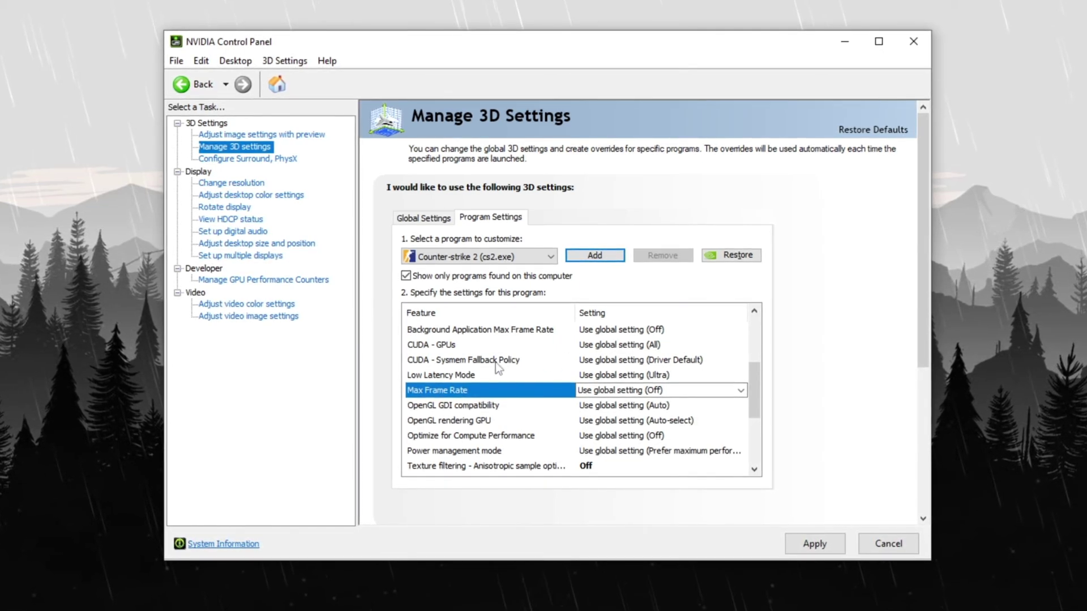
left_click(511, 381)
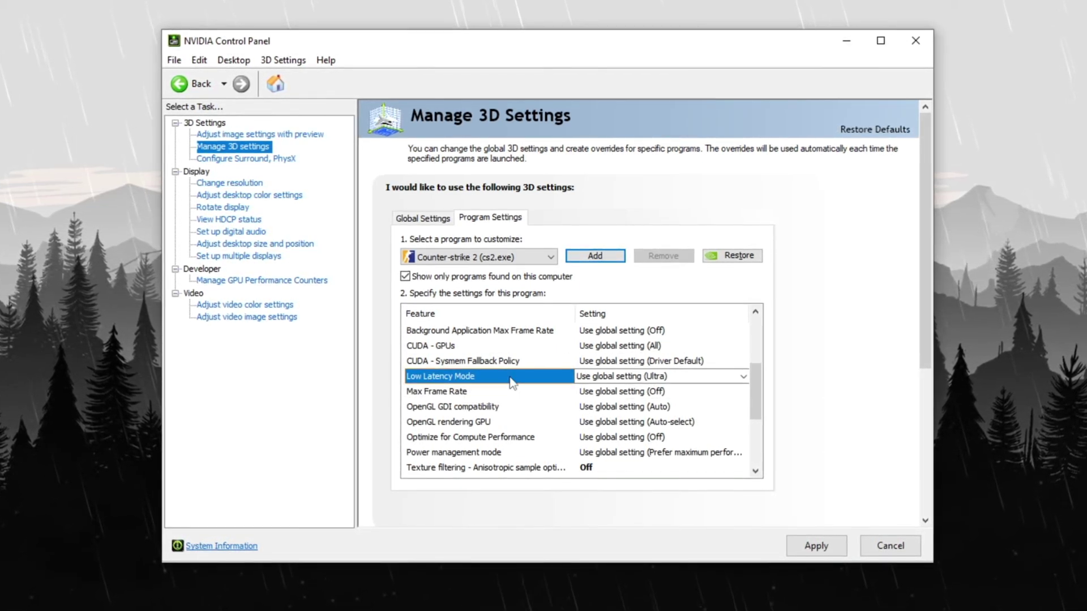
left_click(742, 377)
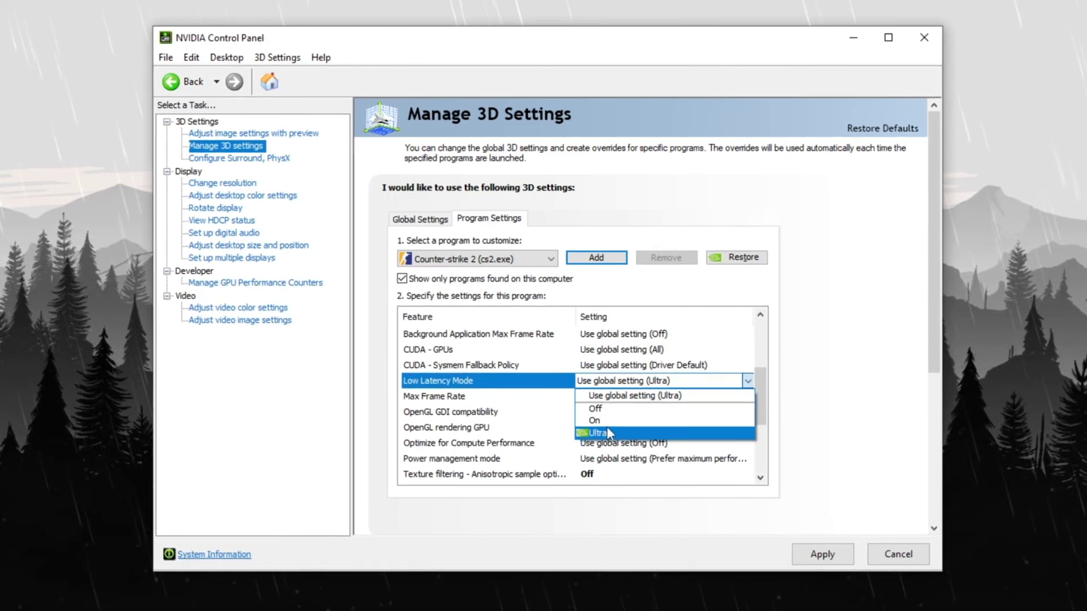
left_click(639, 395)
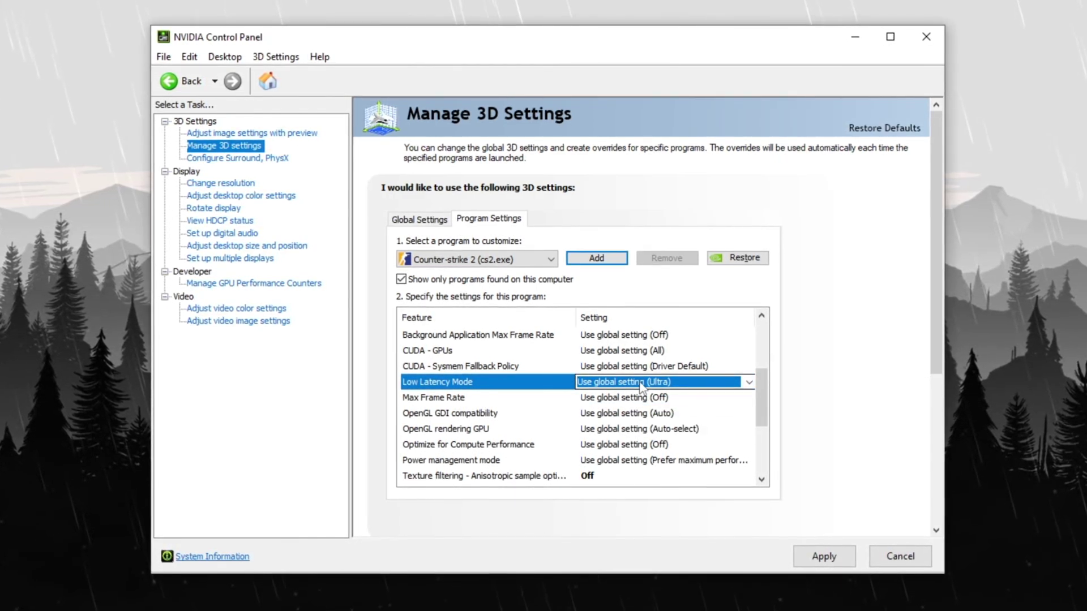
left_click(646, 400)
left_click(648, 401)
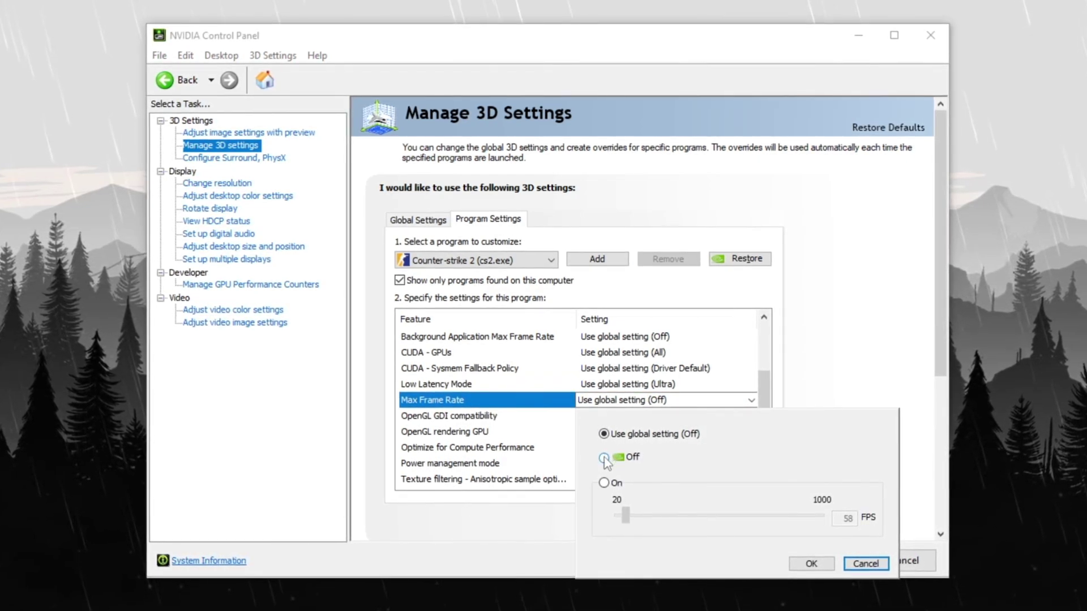
left_click(811, 566)
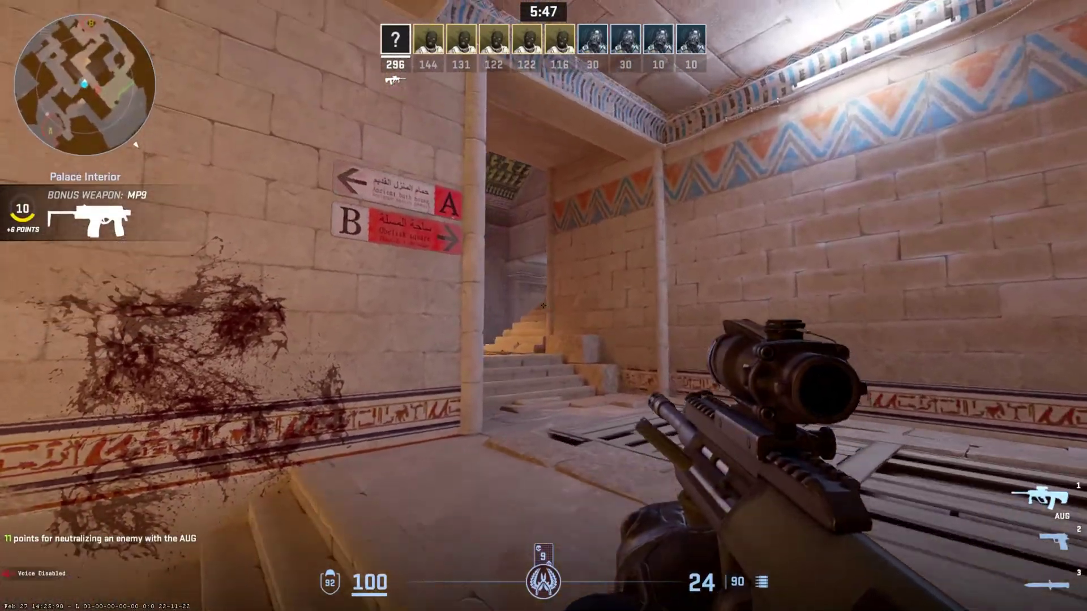
right_click(543, 306)
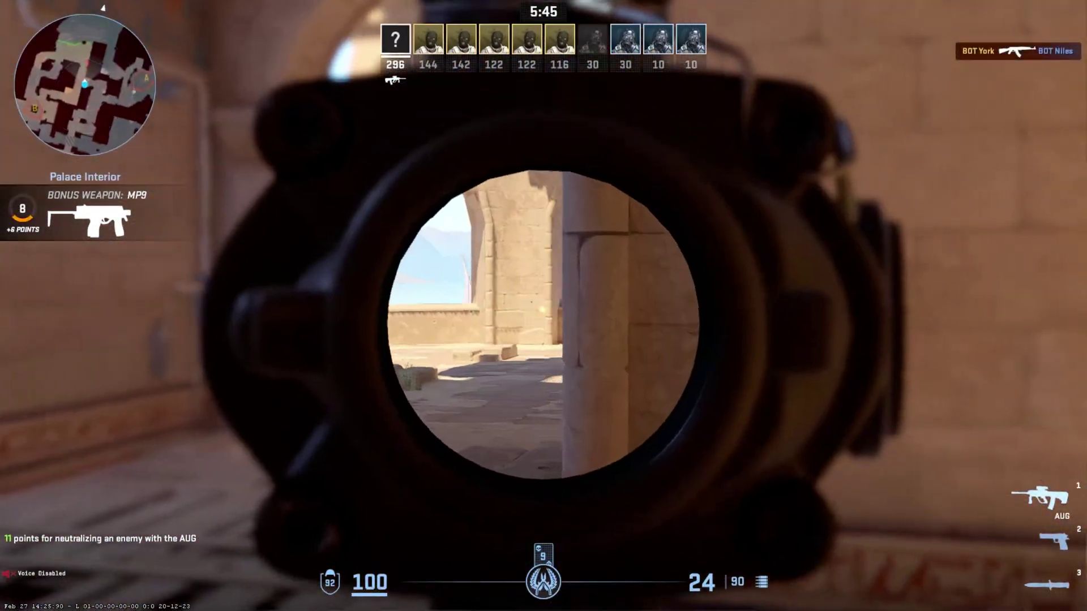
left_click(544, 306)
left_click(544, 306)
right_click(544, 306)
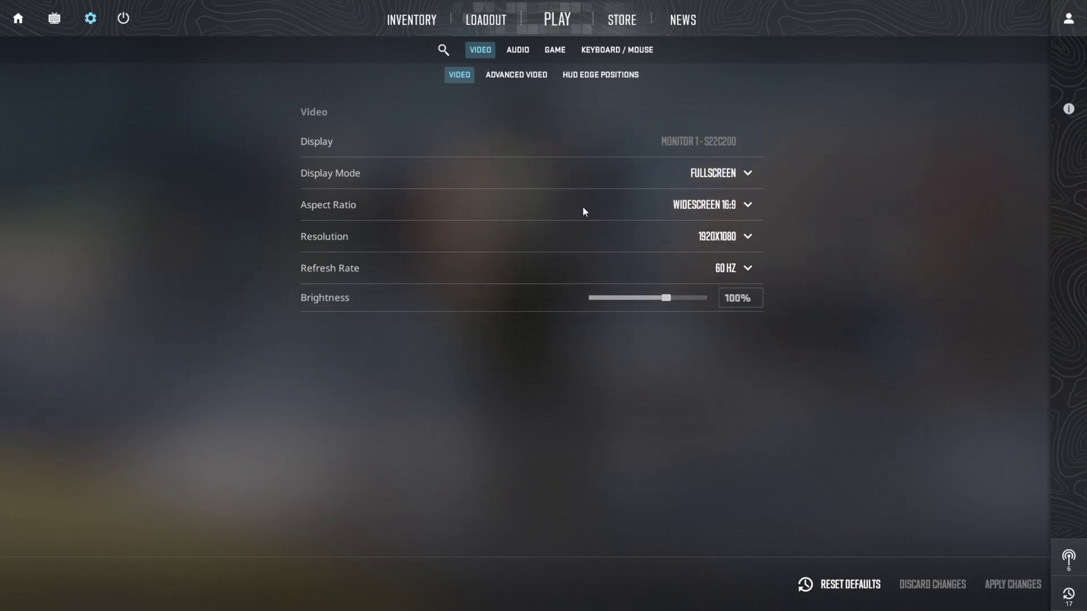
- Switch to Counter-Strike 2, open the advanced video settings and choose None for Multisampling Anti-Aliasing Mode
left_click(502, 77)
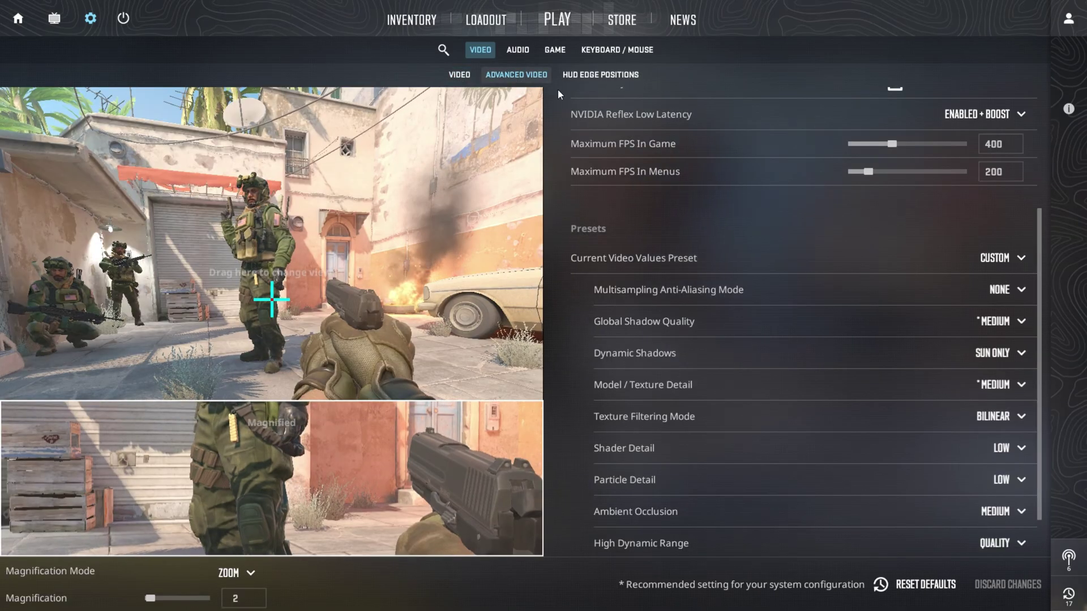
scroll(745, 218, "up", 4)
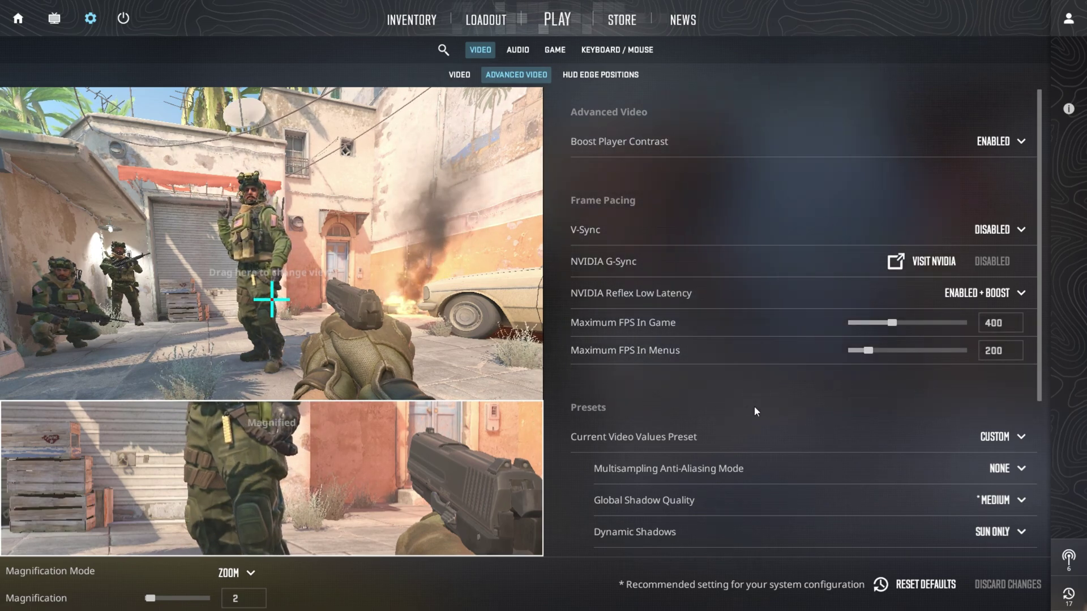
scroll(623, 364, "down", 2)
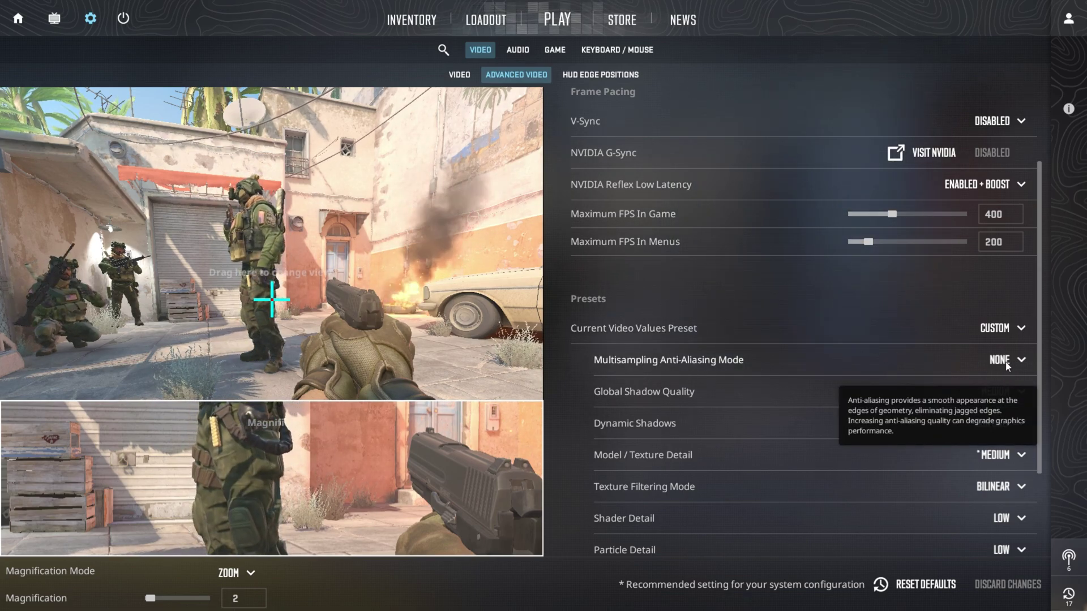
left_click(1023, 364)
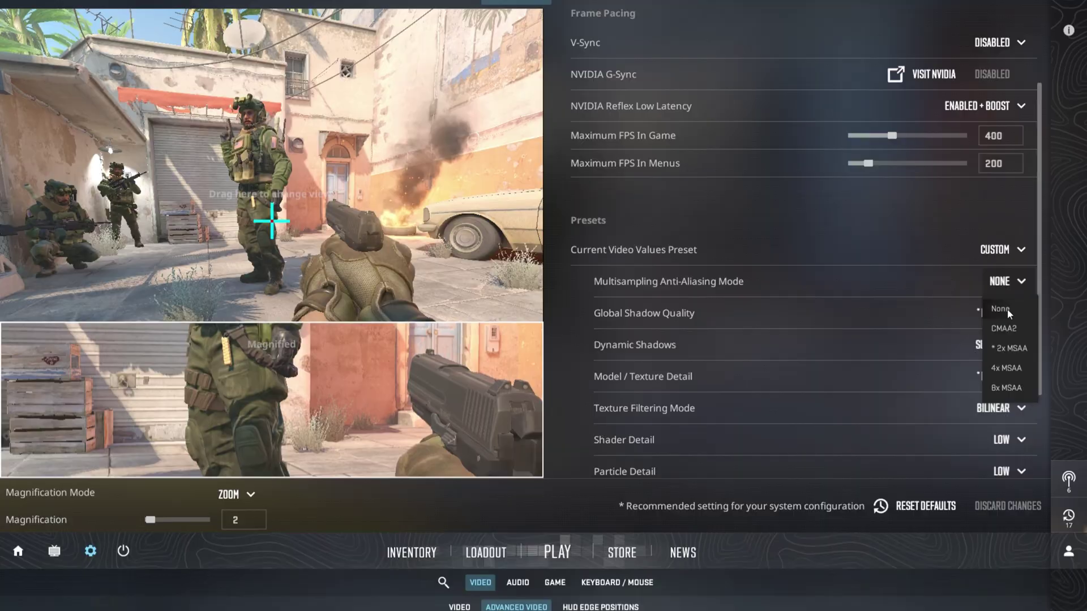
left_click(1008, 389)
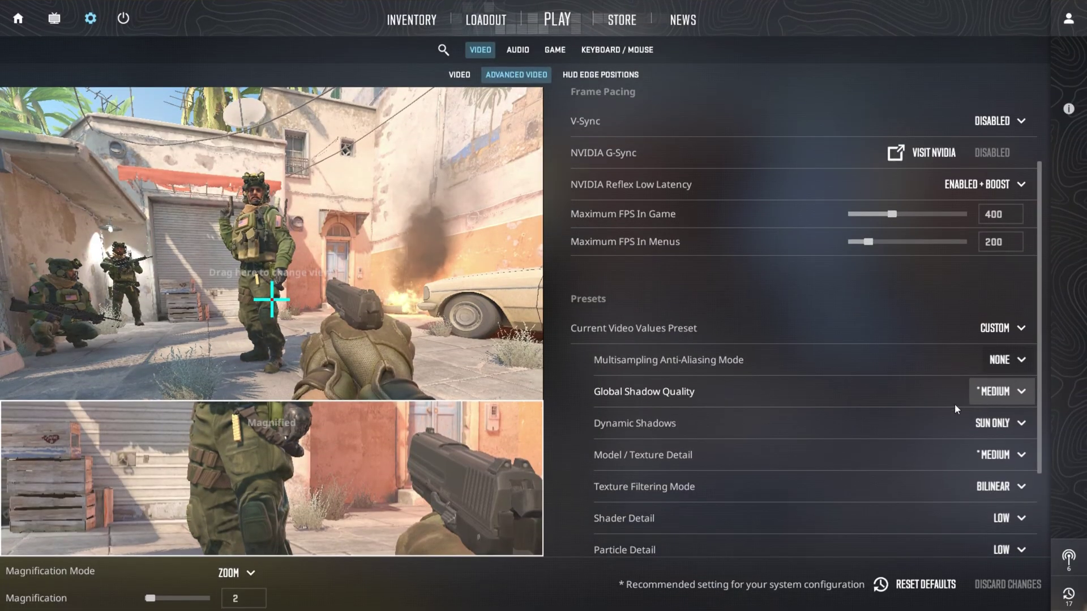
- Examine the remaining advanced video options, including dynamic shadows, model and texture detail, texture filtering, shader and particle detail
mouse_move(691, 430)
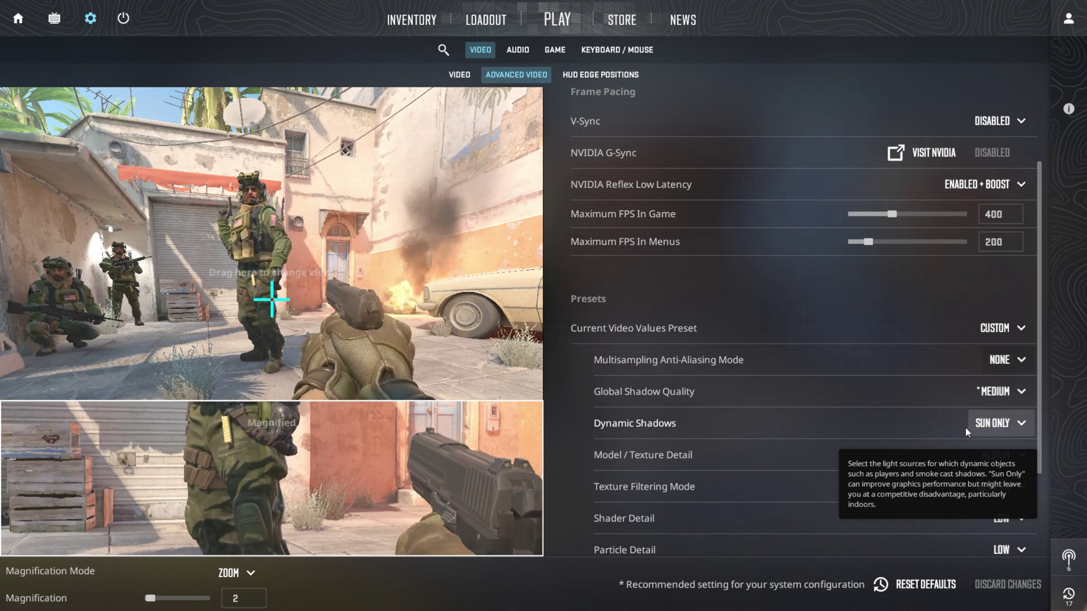
mouse_move(692, 464)
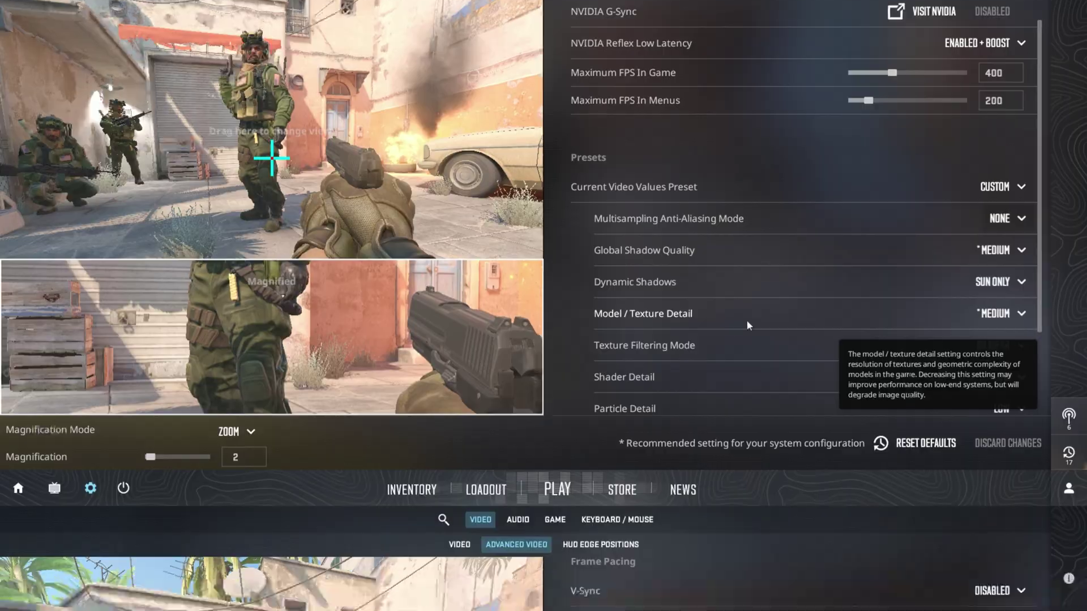
mouse_move(777, 482)
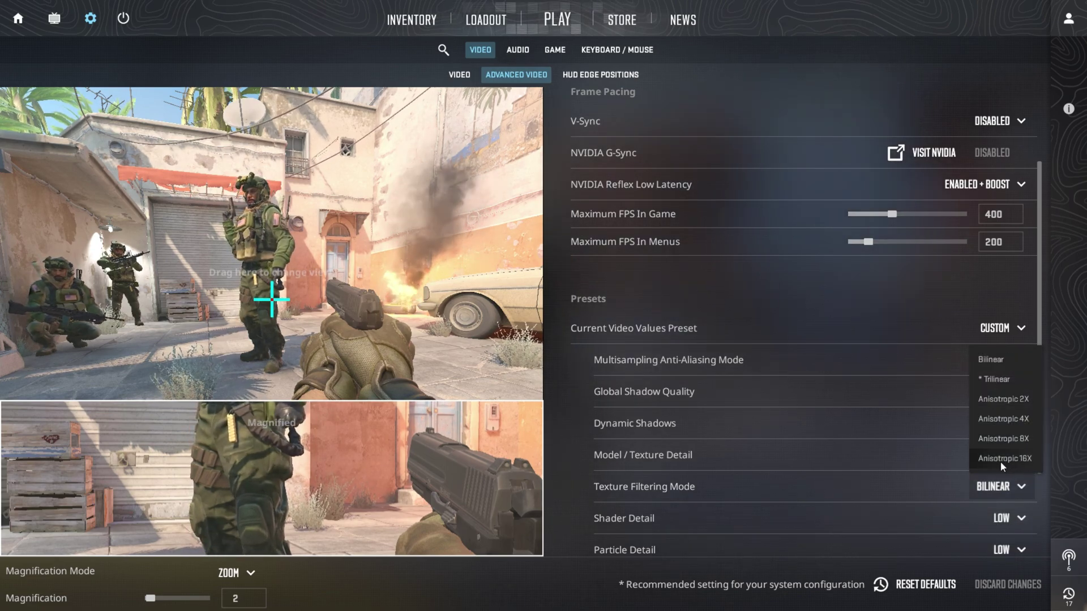
scroll(756, 441, "down", 2)
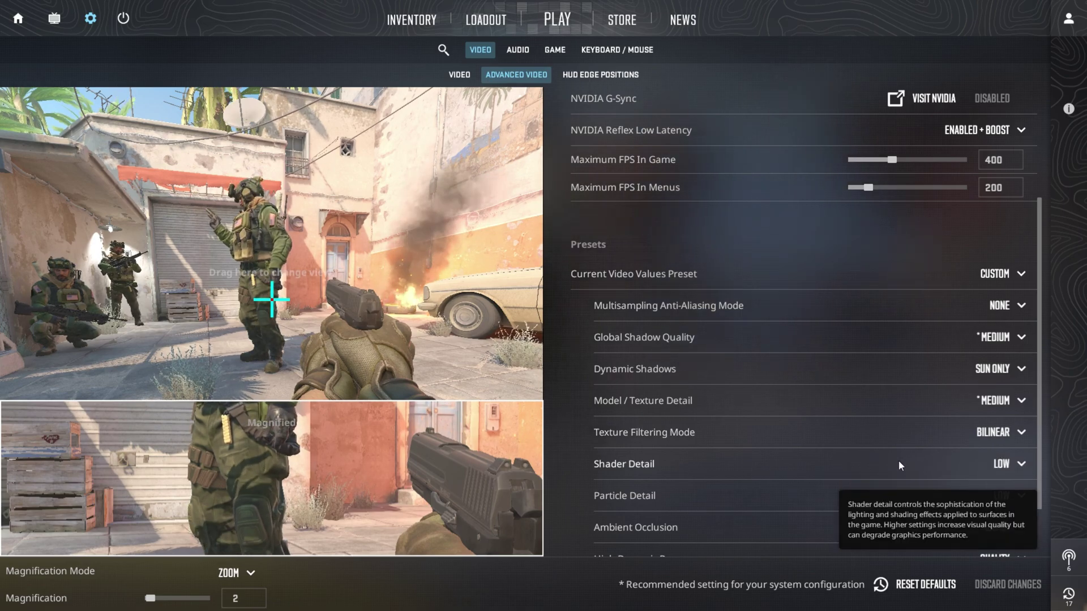
scroll(779, 464, "down", 2)
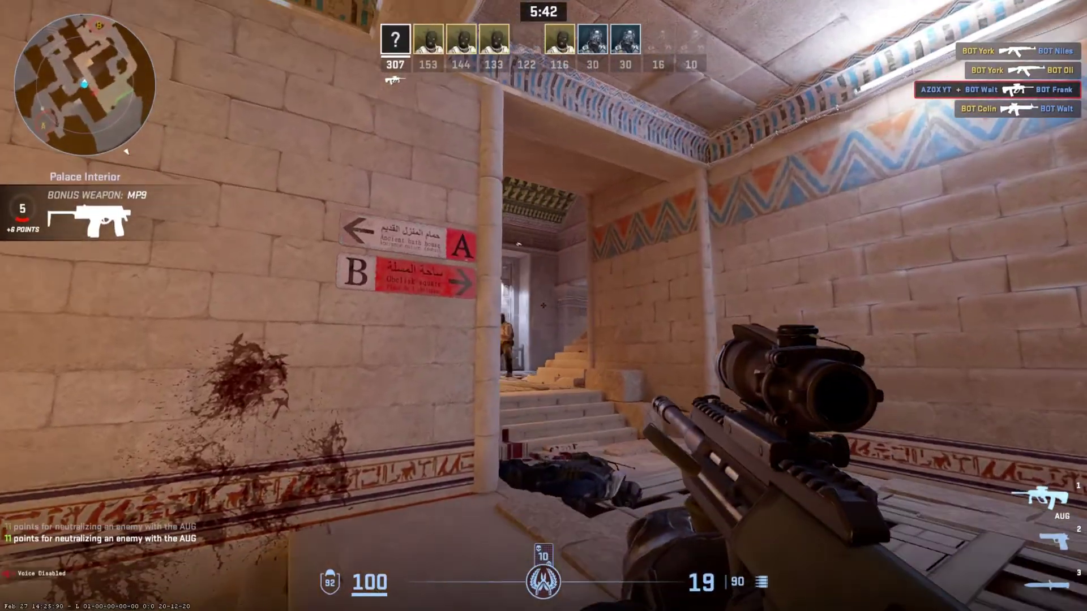
left_click(544, 306)
left_click(543, 306)
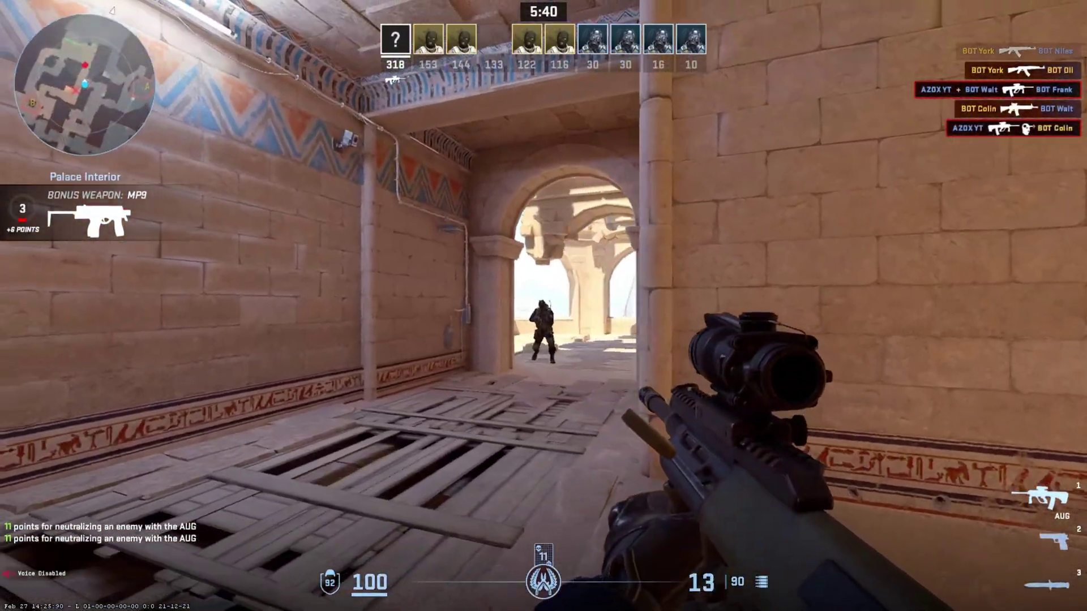
left_click(543, 306)
left_click(543, 306)
key("w")
key("f")
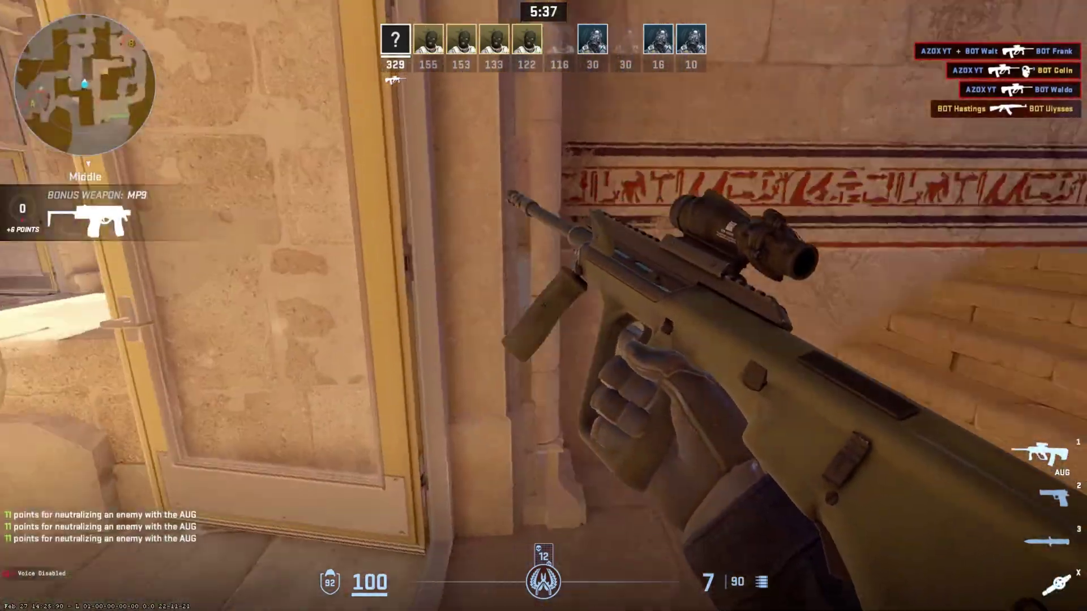
key("r")
key("w")
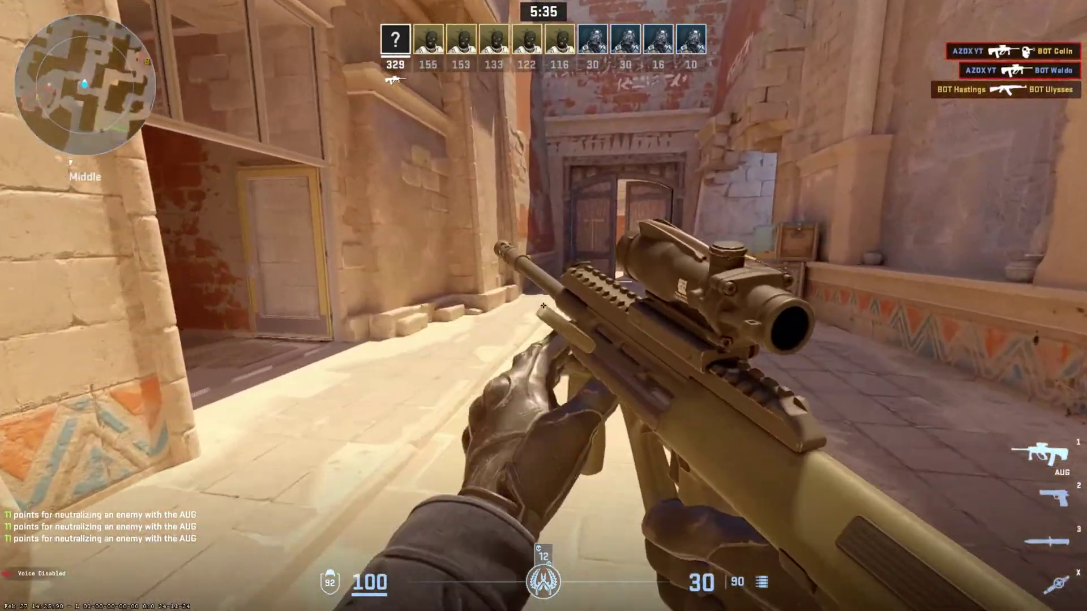
key("w")
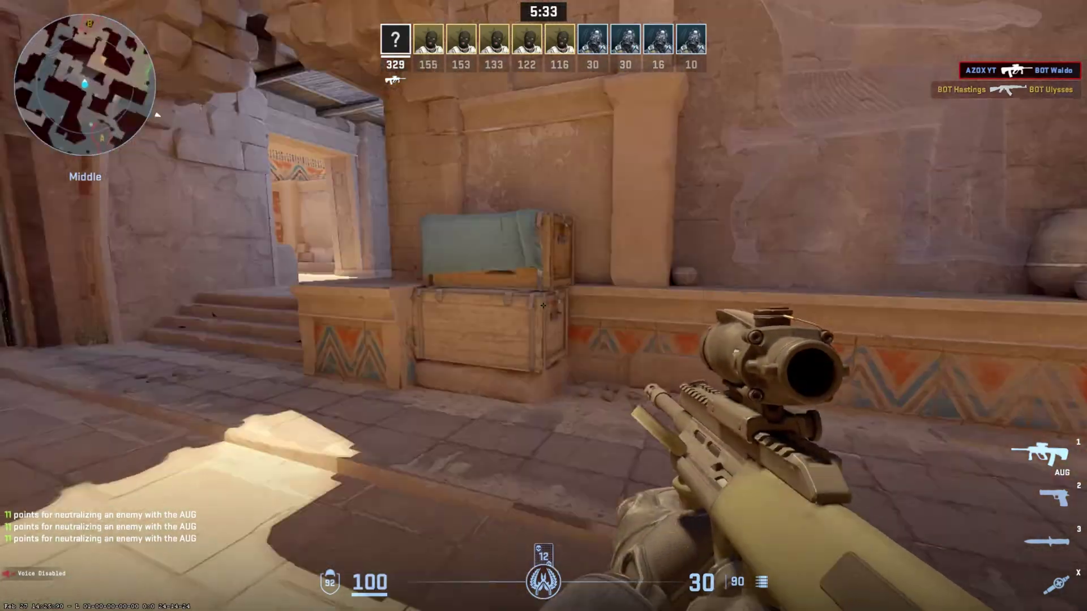
key("w")
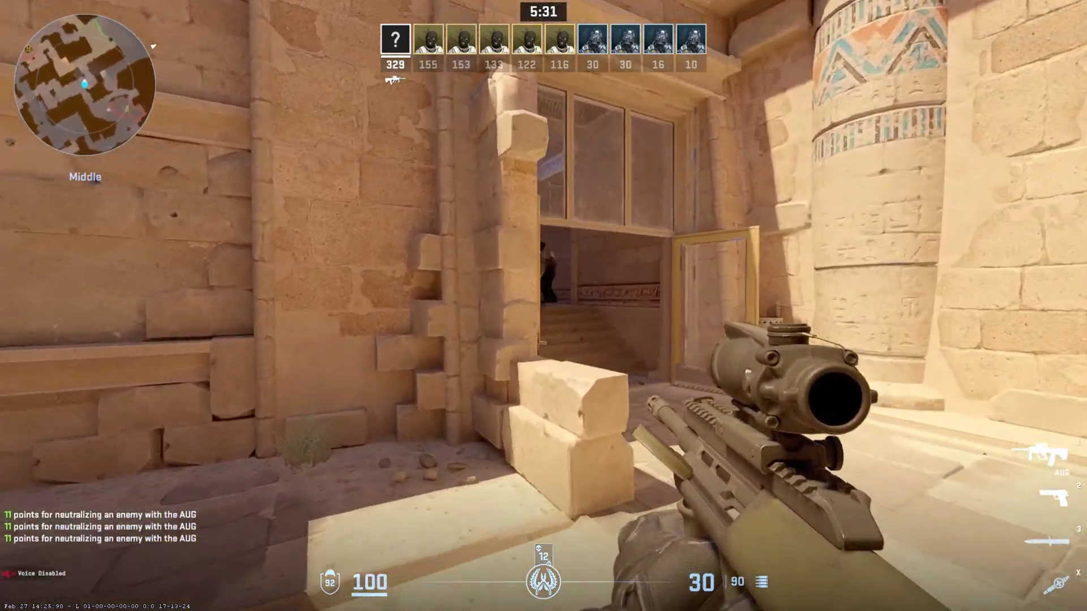
left_click(543, 306)
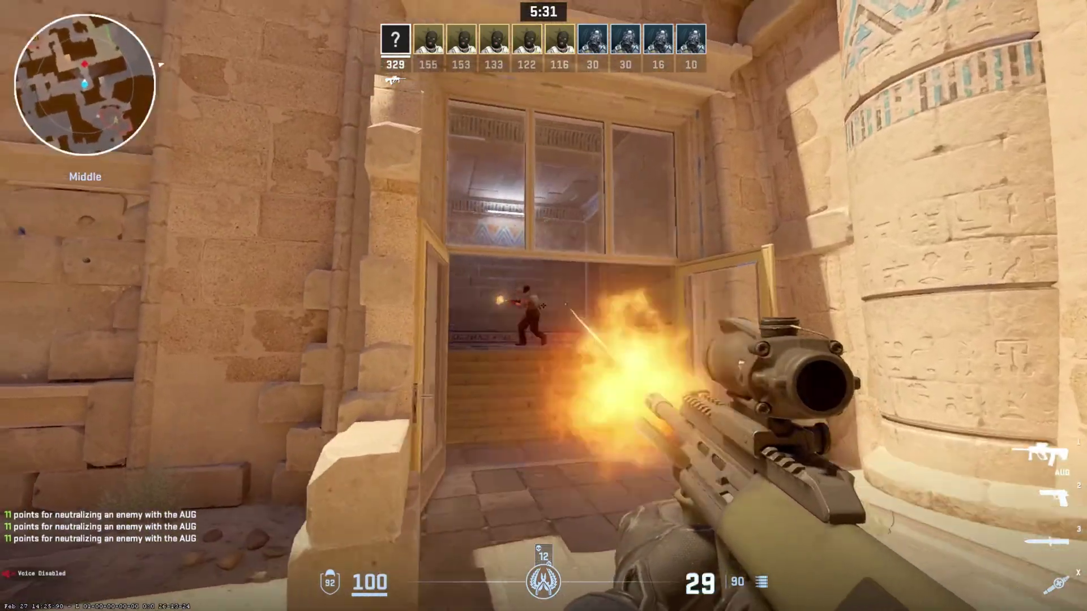
left_click(544, 306)
left_click(544, 306)
key("w")
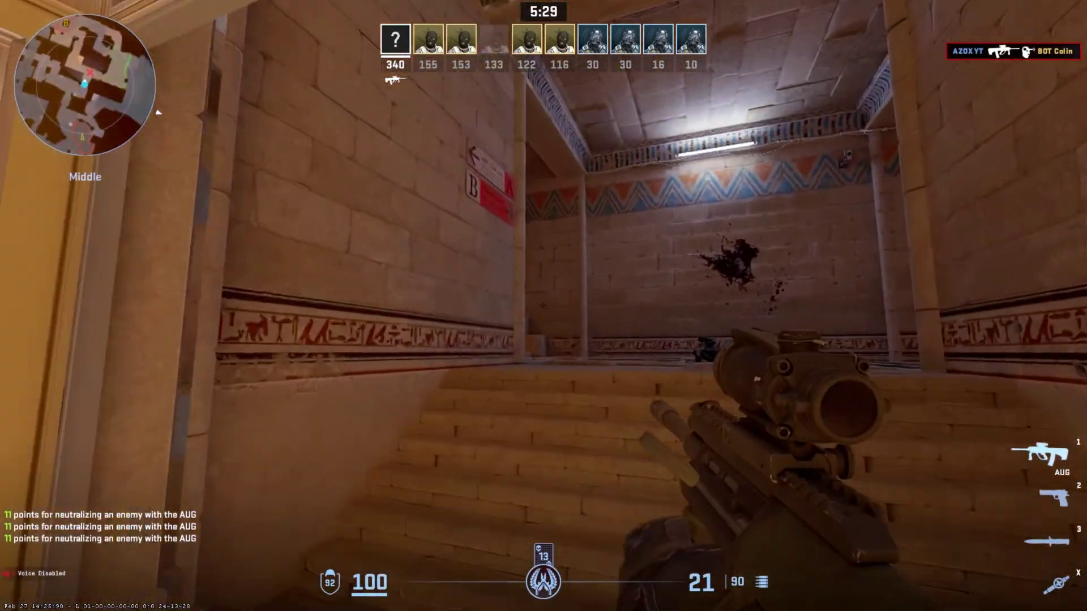